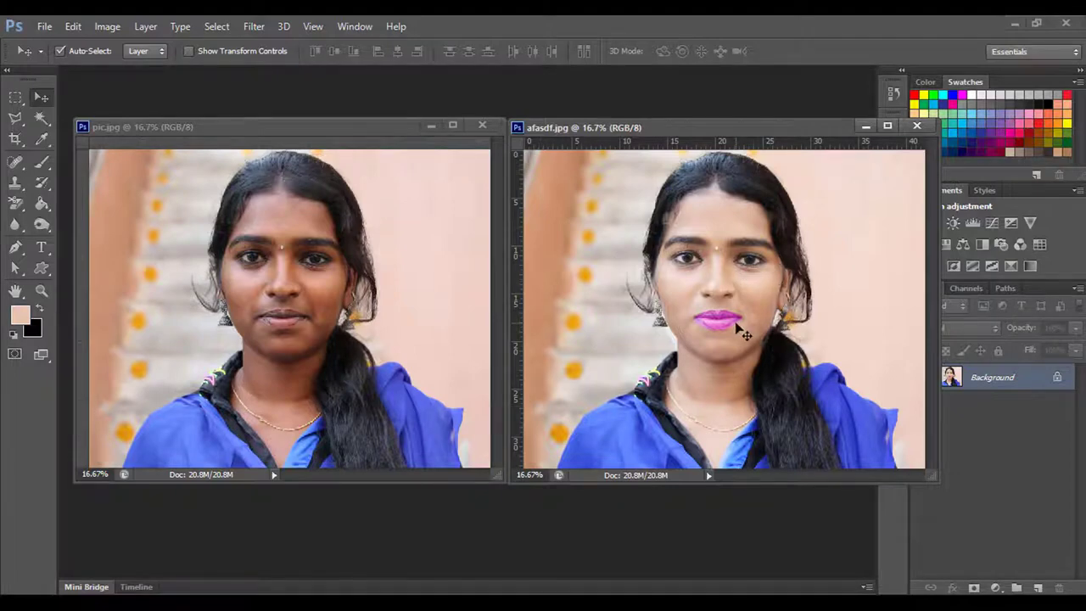
- Close afasdf.jpg and dock the pic.jpg window, fitting the whole photo in the view
click(917, 126)
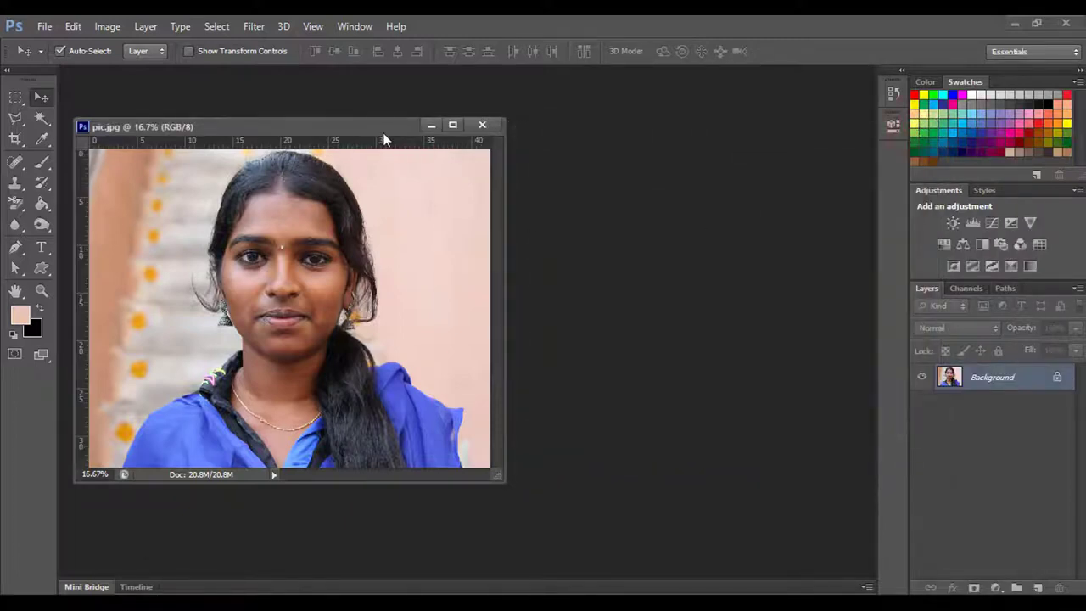
drag(383, 133, 499, 76)
key(ctrl+0)
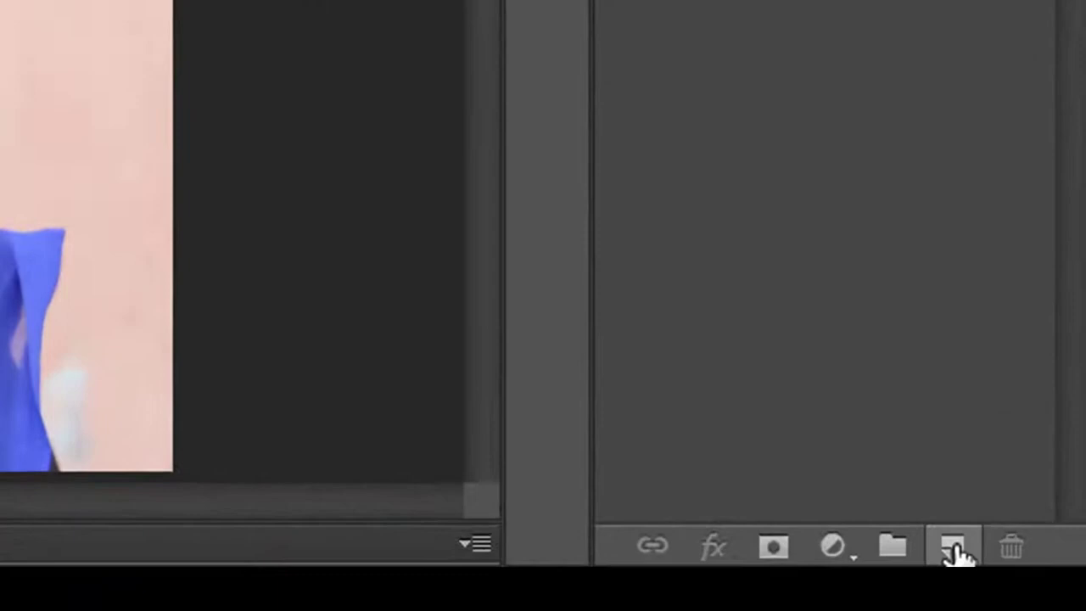
- Add a new layer above the Background and set the Brush tool's foreground colour to white (ffffff)
click(1037, 587)
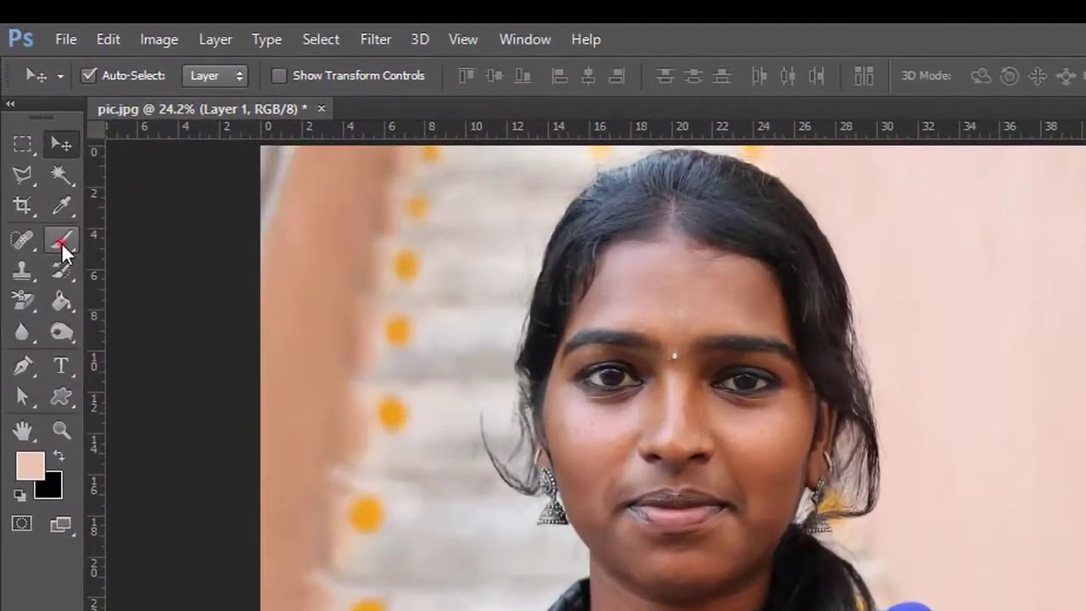
click(42, 162)
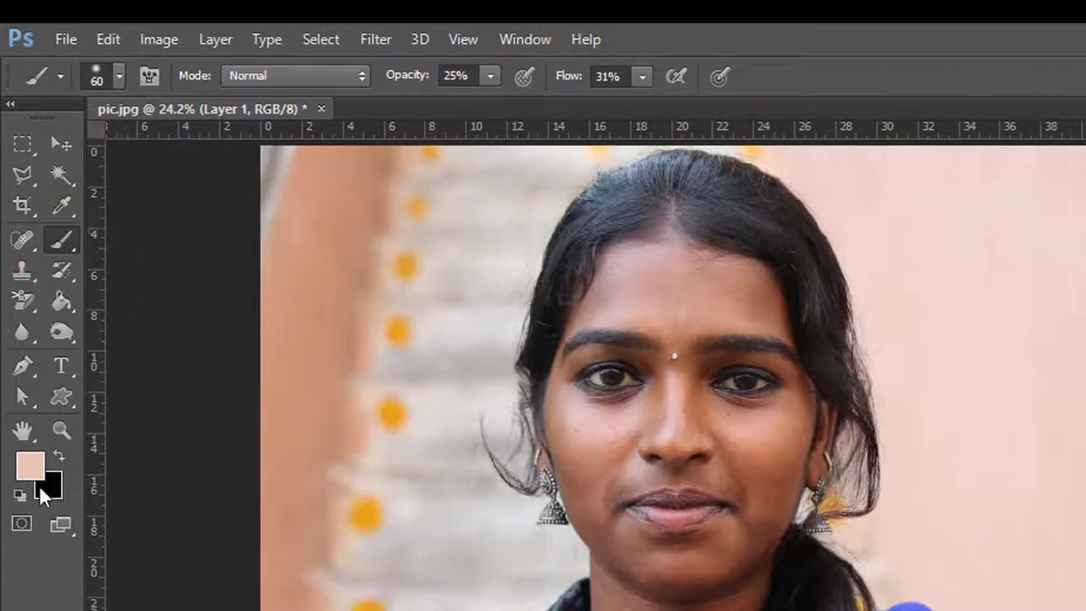
click(56, 453)
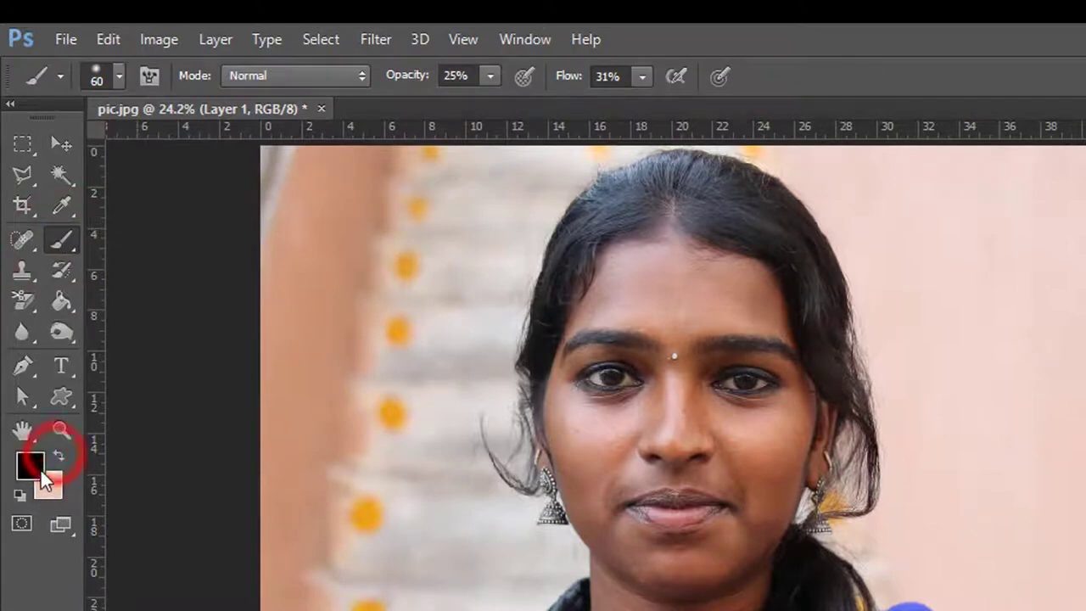
click(57, 454)
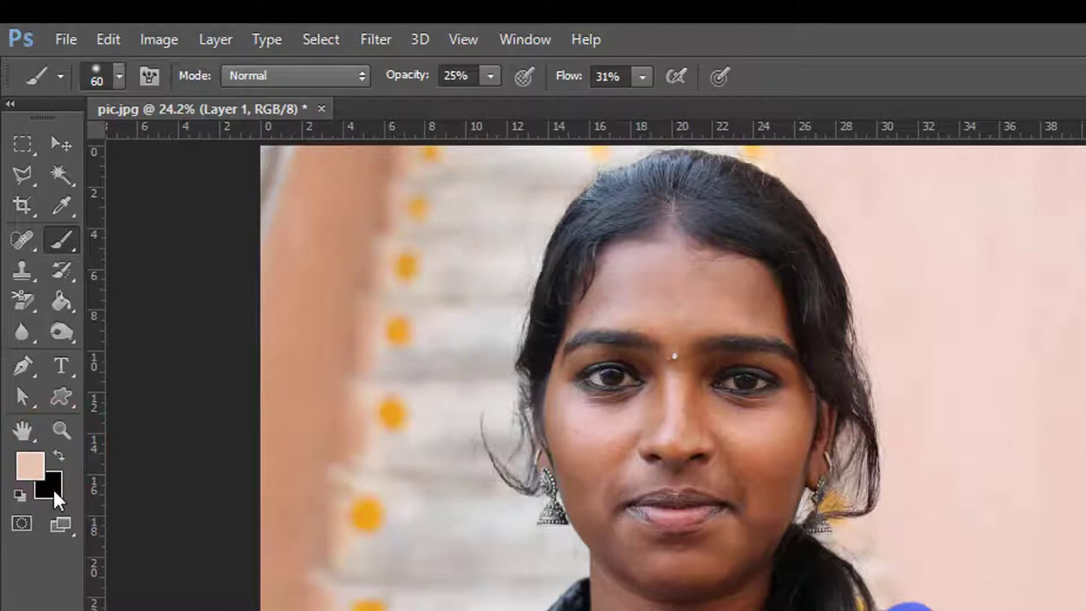
click(33, 464)
click(881, 299)
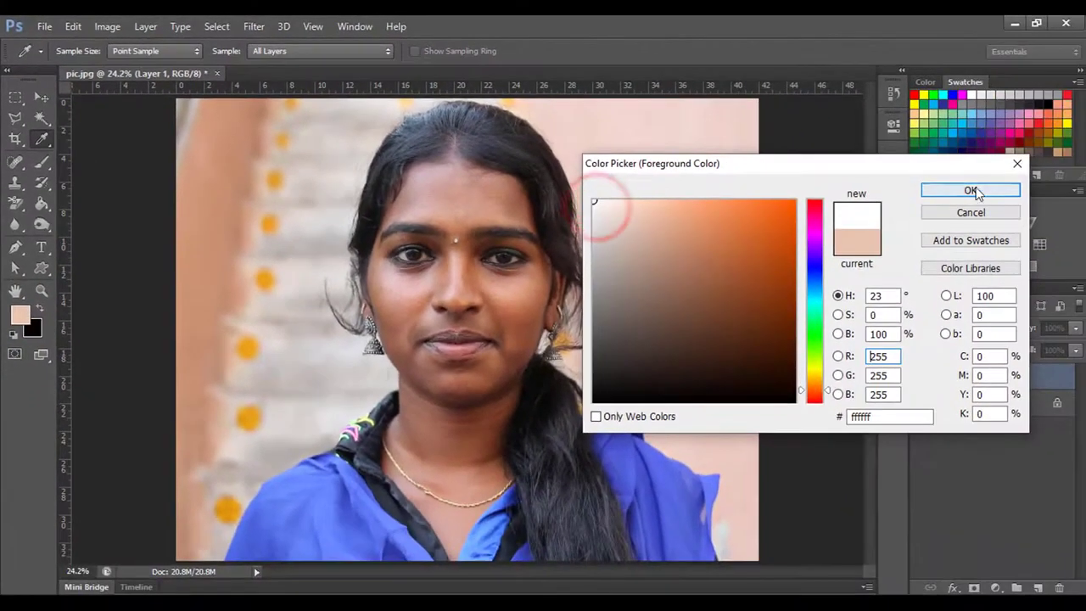
click(995, 195)
key(b)
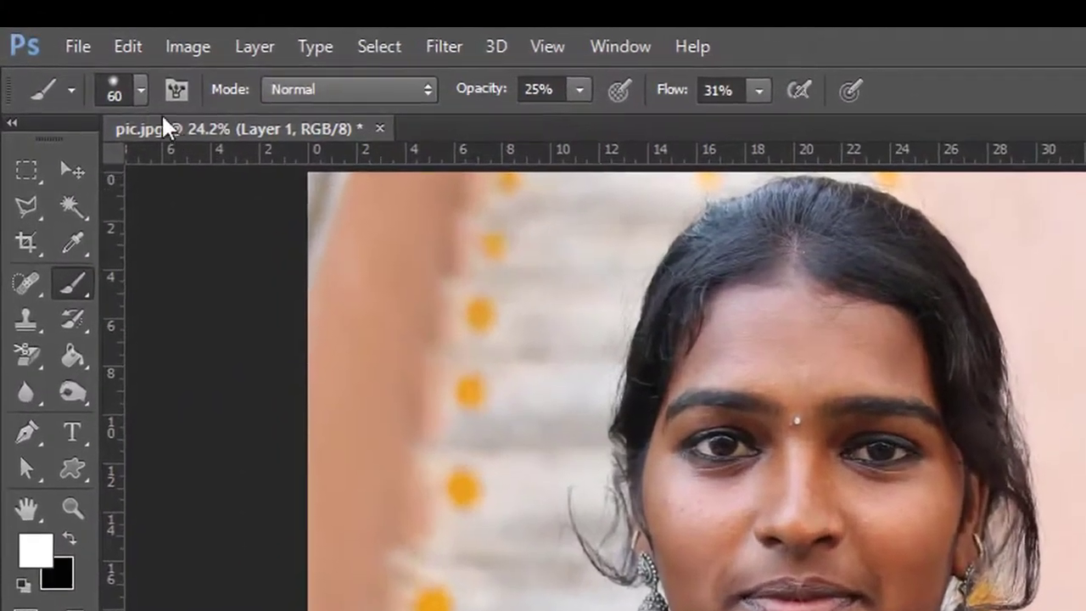
- Set up a soft round brush with 16% hardness, 100% opacity and 100% flow
click(140, 90)
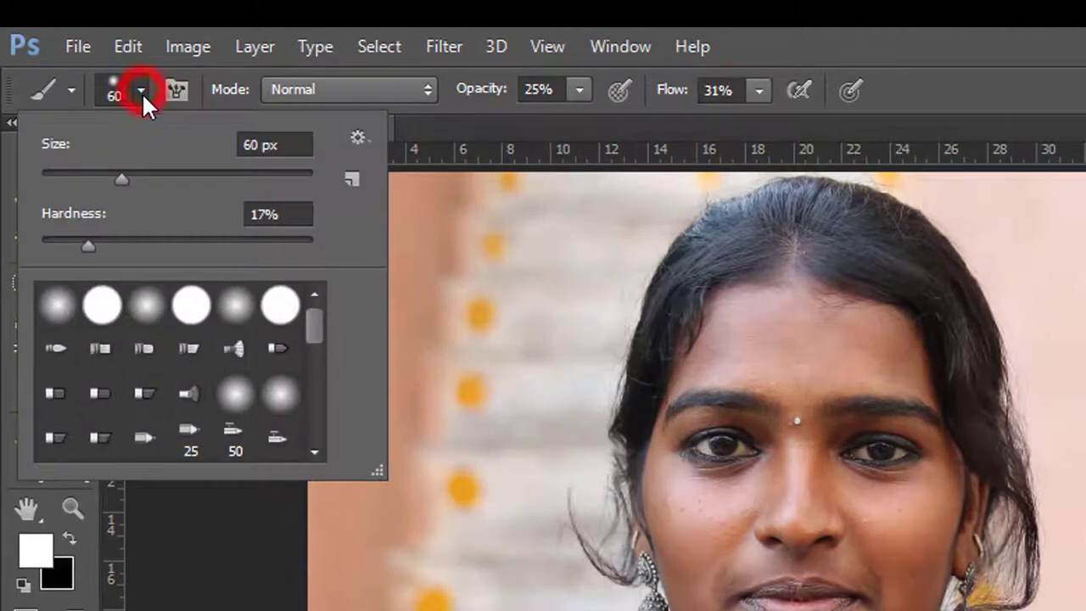
click(56, 308)
drag(42, 245, 69, 240)
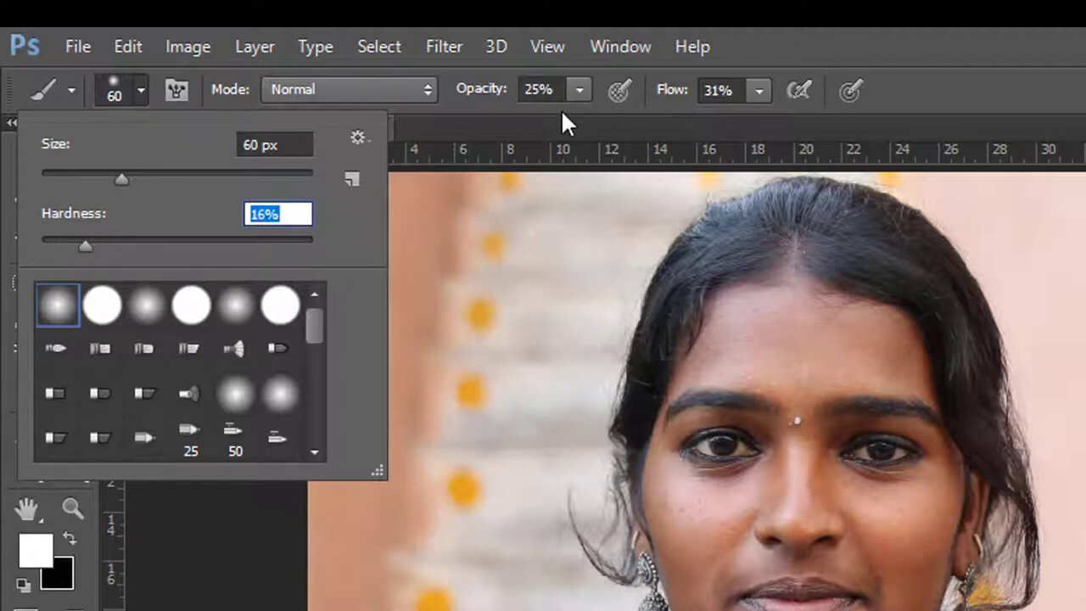
click(571, 88)
drag(577, 121, 910, 132)
click(759, 89)
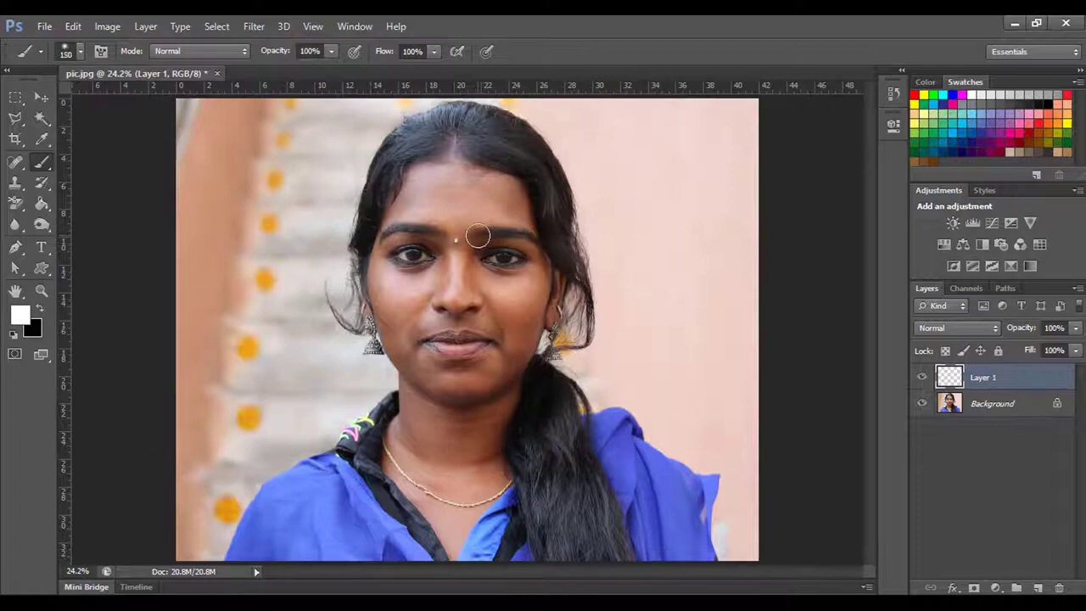
- Paint white over all the skin of the face, ears and neck on Layer 1 with a 125 px brush
key(bracketleft)
click(452, 166)
mouse_move(452, 166)
mouse_down()
mouse_move(517, 187)
mouse_move(558, 293)
mouse_move(522, 361)
mouse_move(499, 430)
mouse_move(505, 466)
mouse_move(477, 512)
mouse_move(508, 478)
mouse_move(460, 535)
mouse_move(456, 558)
mouse_move(391, 465)
mouse_move(408, 388)
mouse_move(369, 317)
mouse_move(382, 237)
mouse_move(417, 170)
mouse_move(472, 174)
mouse_move(439, 170)
mouse_move(402, 192)
mouse_move(513, 188)
mouse_move(434, 196)
mouse_move(389, 255)
mouse_move(385, 308)
mouse_move(408, 428)
mouse_move(497, 407)
mouse_move(446, 492)
mouse_move(526, 232)
mouse_move(411, 284)
mouse_move(492, 359)
mouse_move(450, 317)
mouse_move(465, 269)
mouse_move(540, 280)
mouse_move(458, 393)
mouse_move(473, 352)
mouse_up()
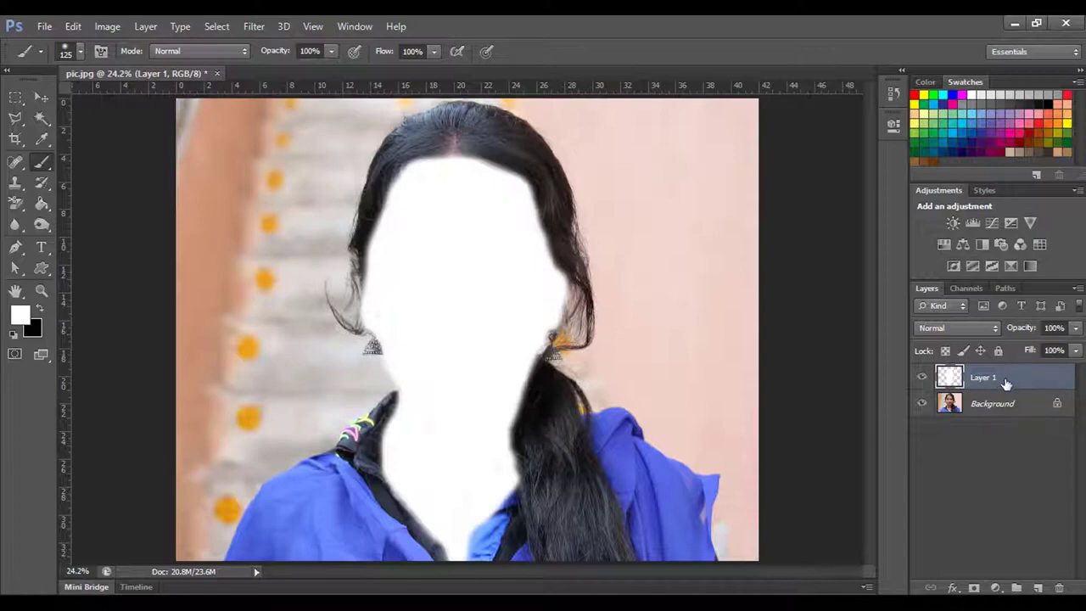
- Set Layer 1's blend mode to Soft Light and add a layer mask to it
click(954, 330)
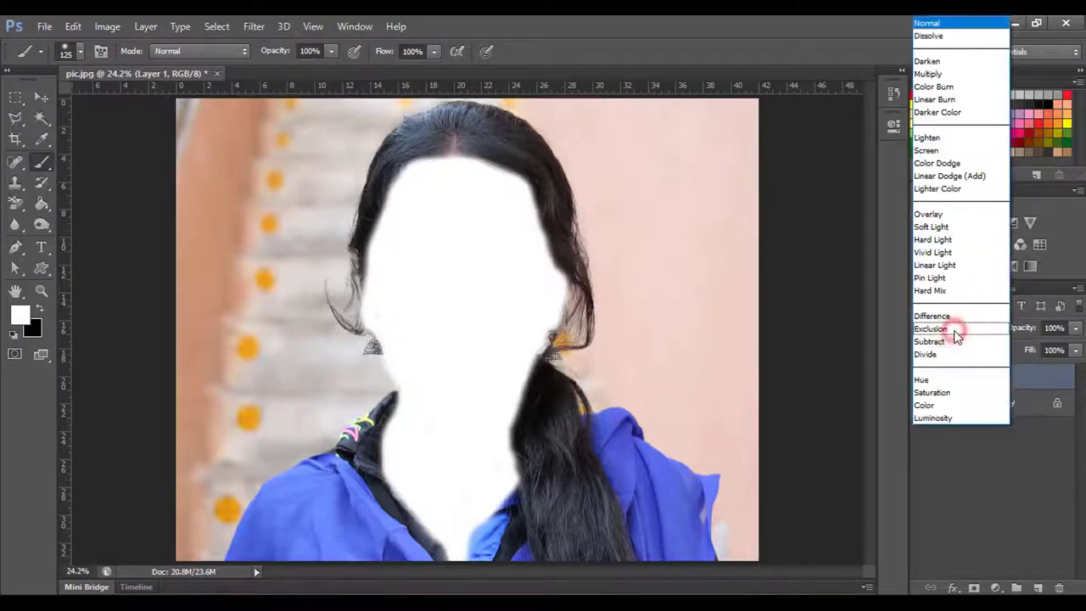
click(951, 227)
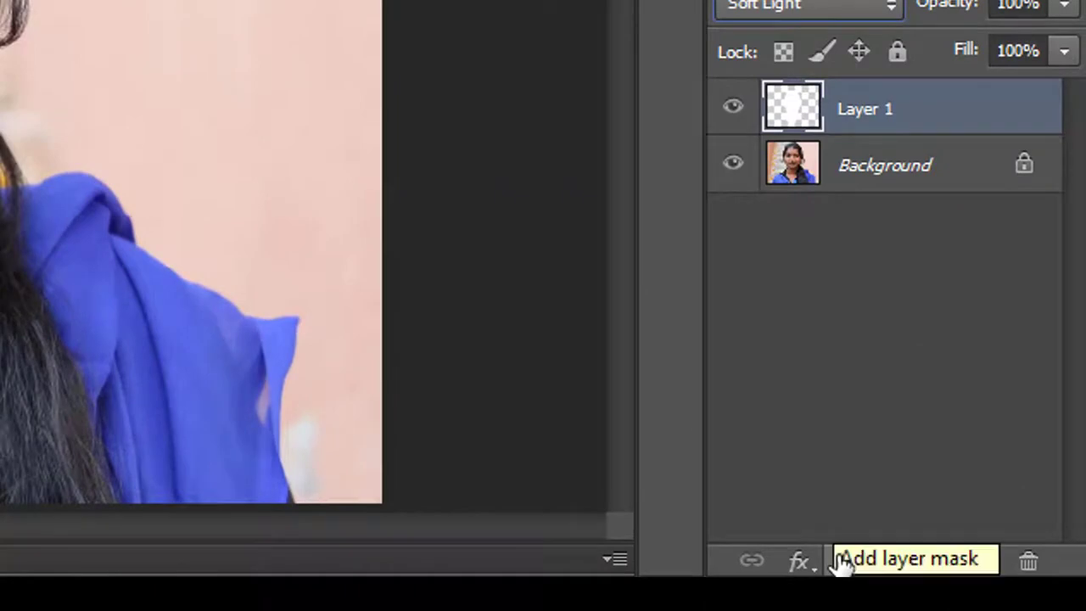
click(844, 563)
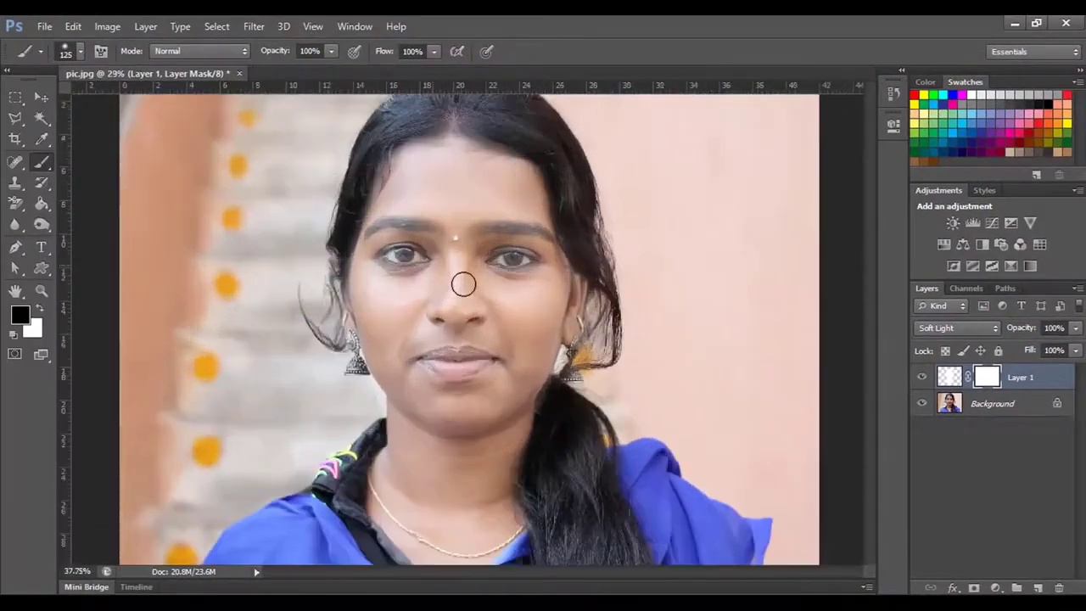
- Set the brush to 90 px, 40% opacity and 50% flow for masking, keeping black as the foreground colour
scroll(463, 285, up, 4)
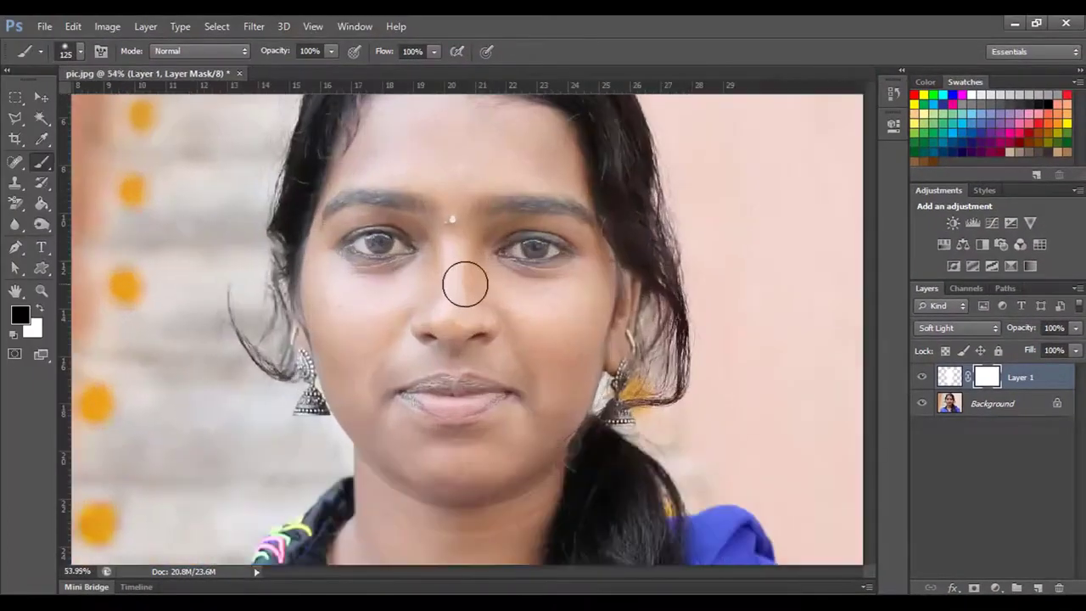
drag(460, 249, 476, 339)
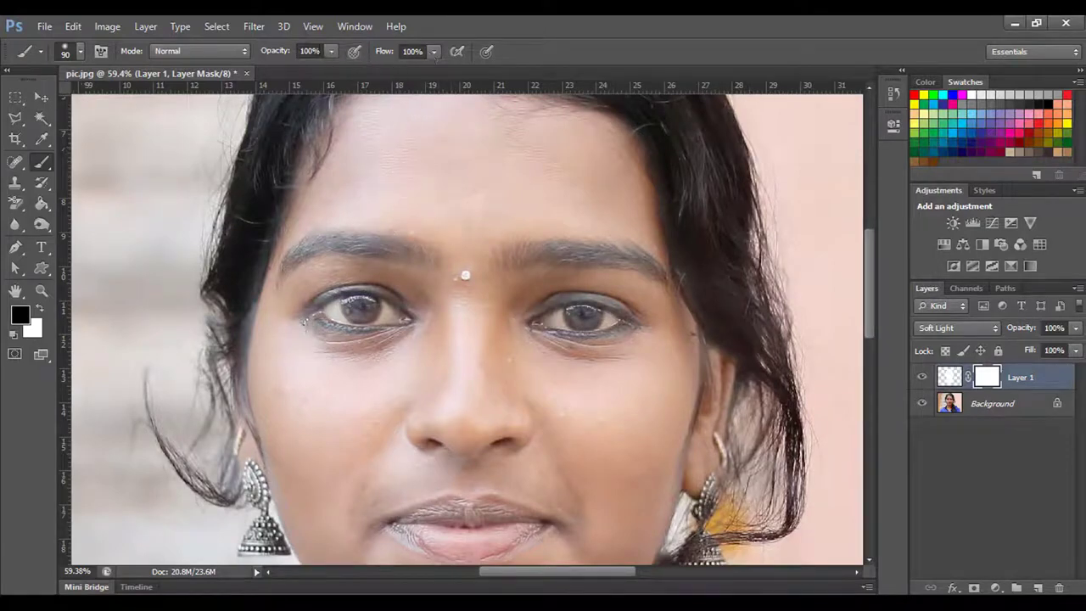
click(331, 51)
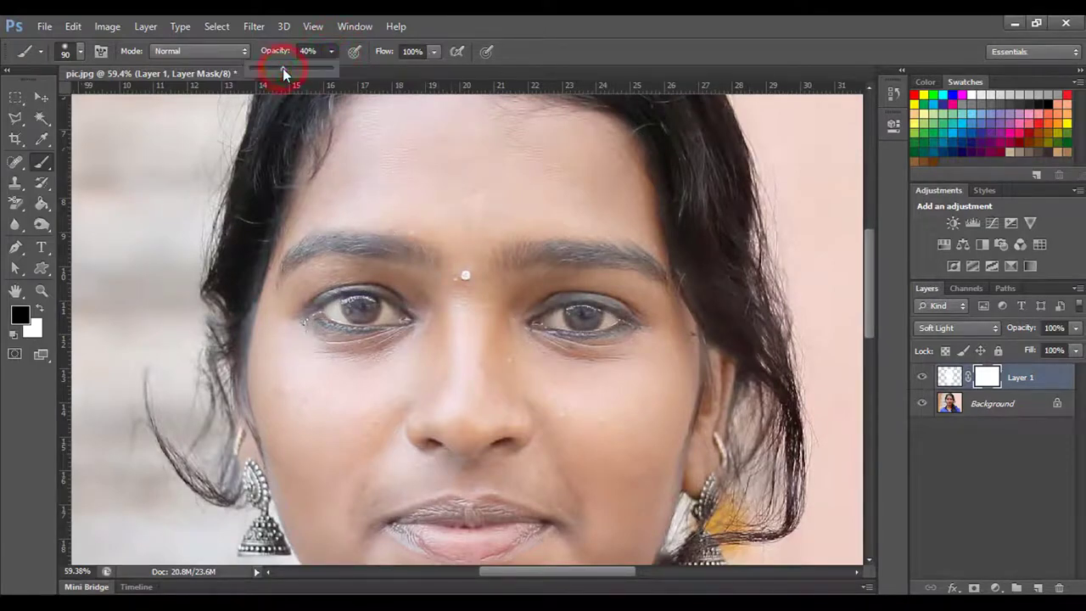
click(432, 52)
click(393, 68)
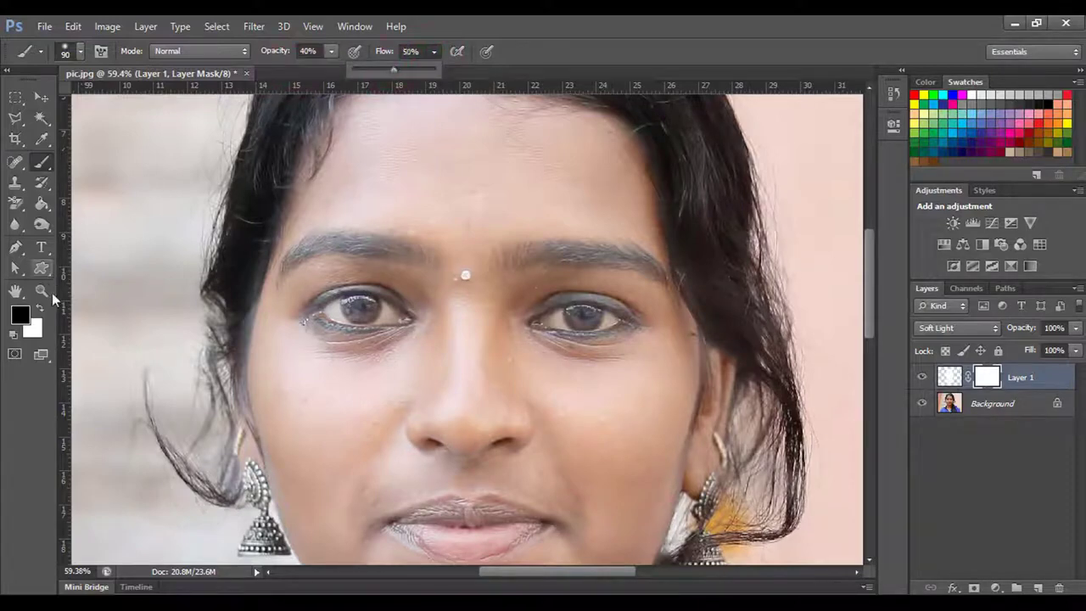
click(19, 316)
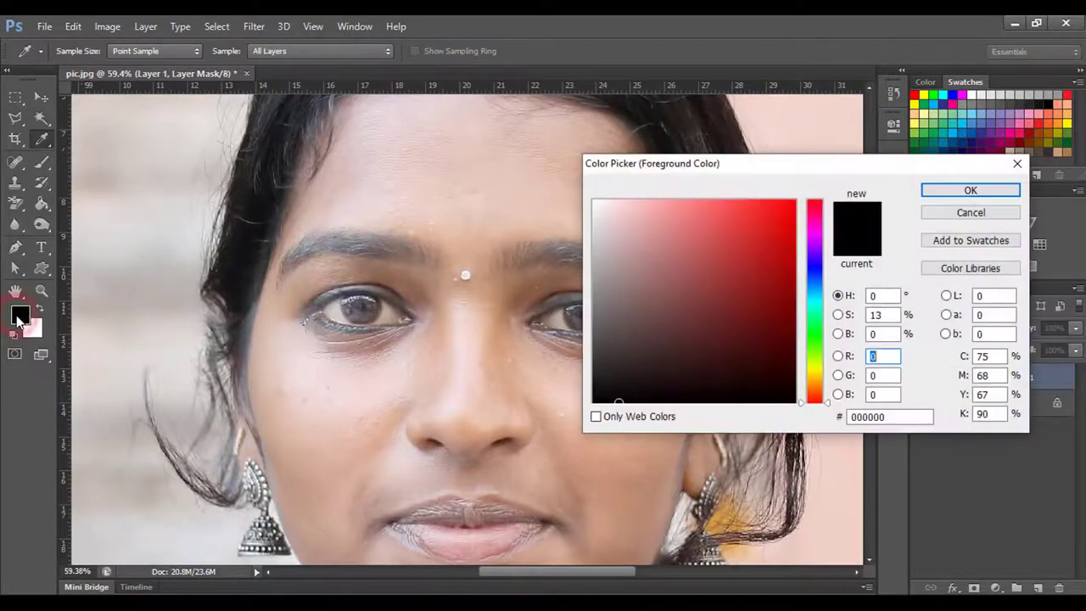
click(1021, 167)
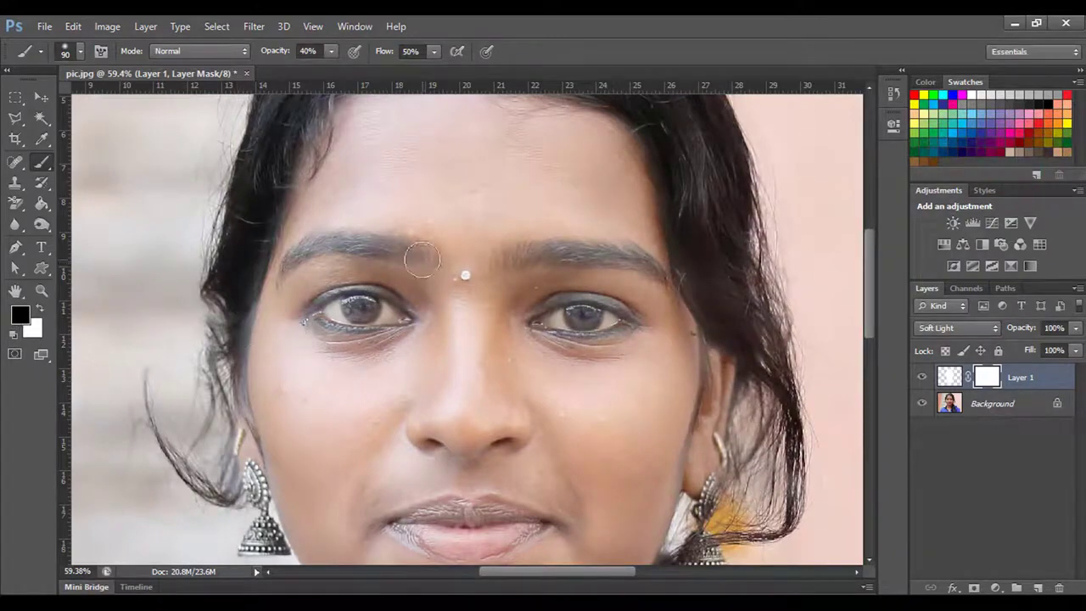
- Paint black over both eyebrows on Layer 1's mask with a 70 px brush to restore their dark tone
key([)
mouse_move(422, 258)
mouse_down()
mouse_move(342, 245)
mouse_move(278, 269)
mouse_up()
mouse_move(421, 257)
mouse_down()
mouse_move(341, 243)
mouse_move(282, 263)
mouse_up()
mouse_move(521, 260)
mouse_down()
mouse_move(627, 255)
mouse_move(662, 267)
mouse_move(562, 252)
mouse_move(654, 258)
mouse_move(658, 280)
mouse_up()
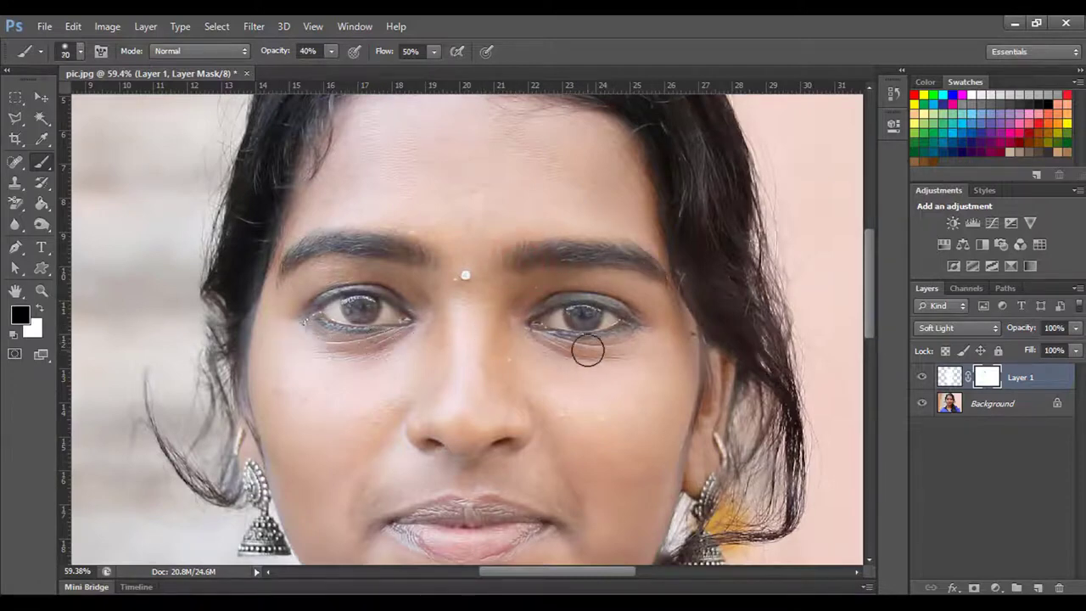
- Mask the lash lines and eyelid edges of both eyes on Layer 1 with a small brush of about 35 px
key(bracketleft)
key(bracketleft)
key(bracketleft)
key(bracketleft)
scroll(586, 346, up, 5)
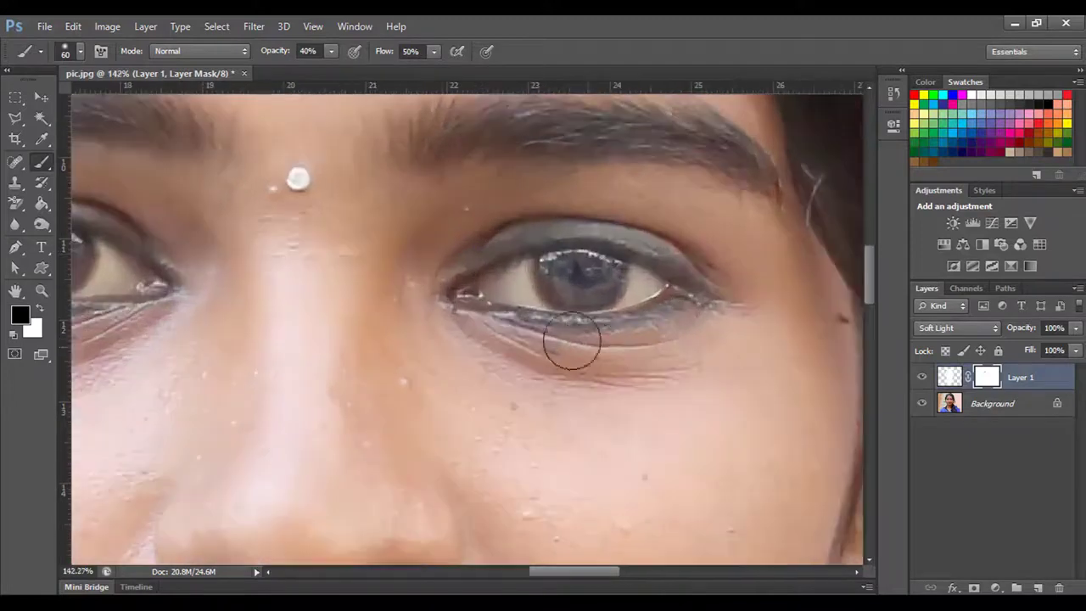
key(bracketleft)
mouse_move(496, 320)
mouse_down()
mouse_move(581, 324)
mouse_move(685, 298)
mouse_up()
mouse_move(484, 262)
mouse_down()
mouse_move(566, 240)
mouse_move(640, 248)
mouse_move(673, 305)
mouse_move(584, 320)
mouse_move(489, 309)
mouse_up()
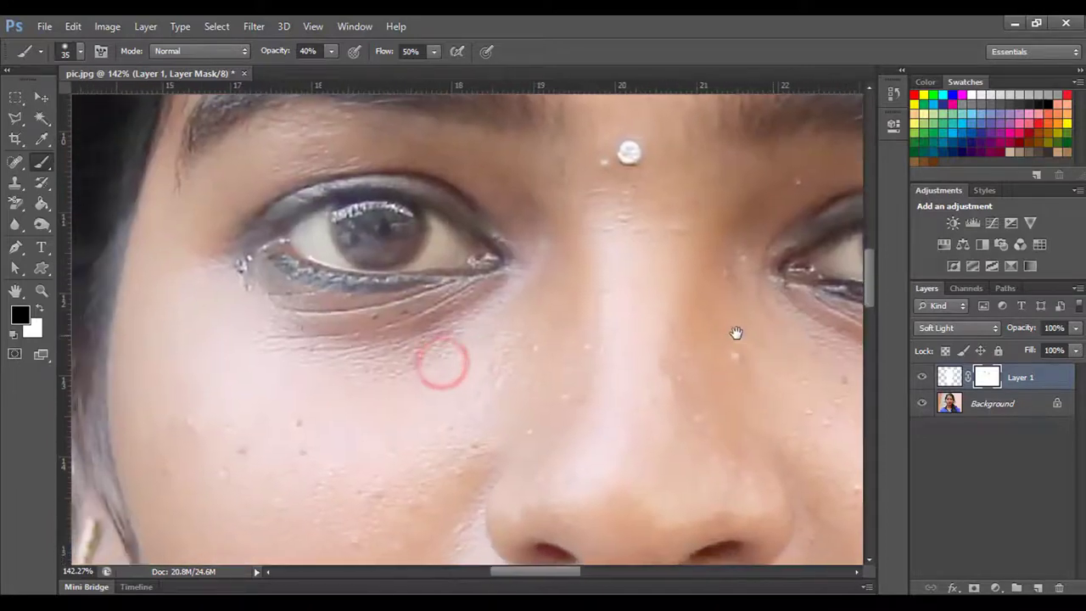
mouse_move(504, 267)
mouse_down()
mouse_move(374, 280)
mouse_move(281, 254)
mouse_move(390, 276)
mouse_move(286, 221)
mouse_move(307, 202)
mouse_move(343, 196)
mouse_move(454, 203)
mouse_move(499, 238)
mouse_up()
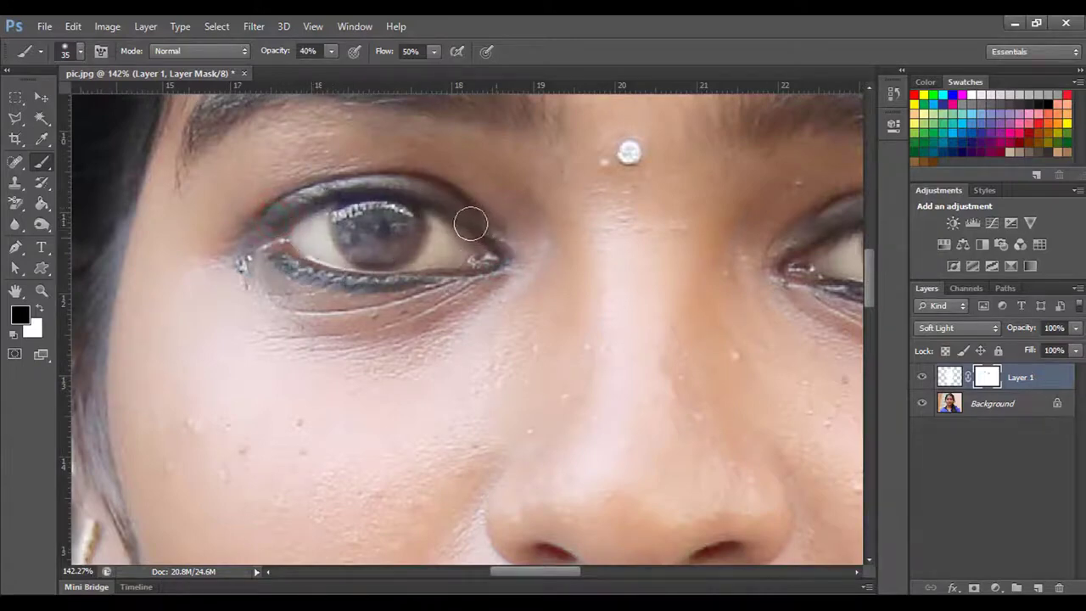
- Mask the irises of both eyes on Layer 1 with an 80 px black brush to darken them
scroll(475, 321, down, 1)
scroll(476, 321, down, 1)
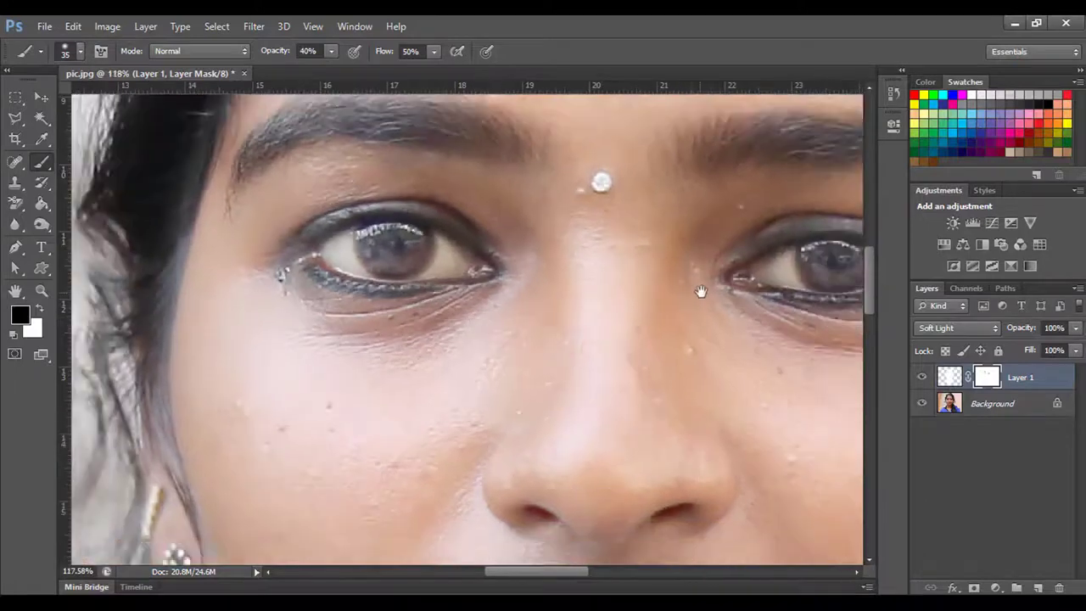
drag(701, 292, 589, 327)
scroll(595, 327, down, 1)
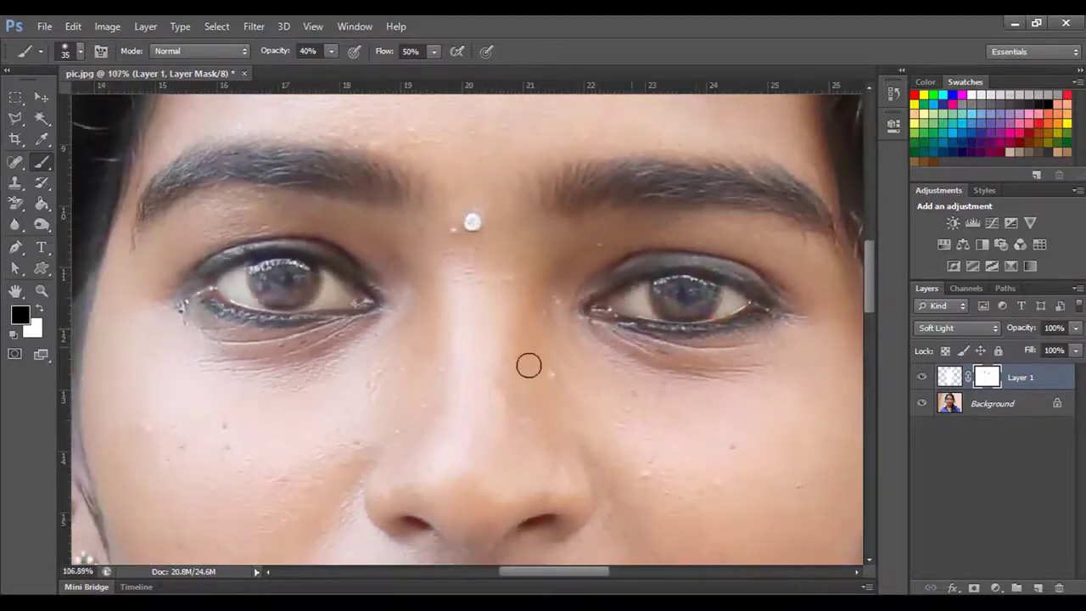
key(bracketright)
key(bracketright)
key(bracketright)
key(bracketright)
key(bracketright)
mouse_move(685, 295)
mouse_down()
mouse_move(676, 299)
mouse_move(694, 295)
mouse_up()
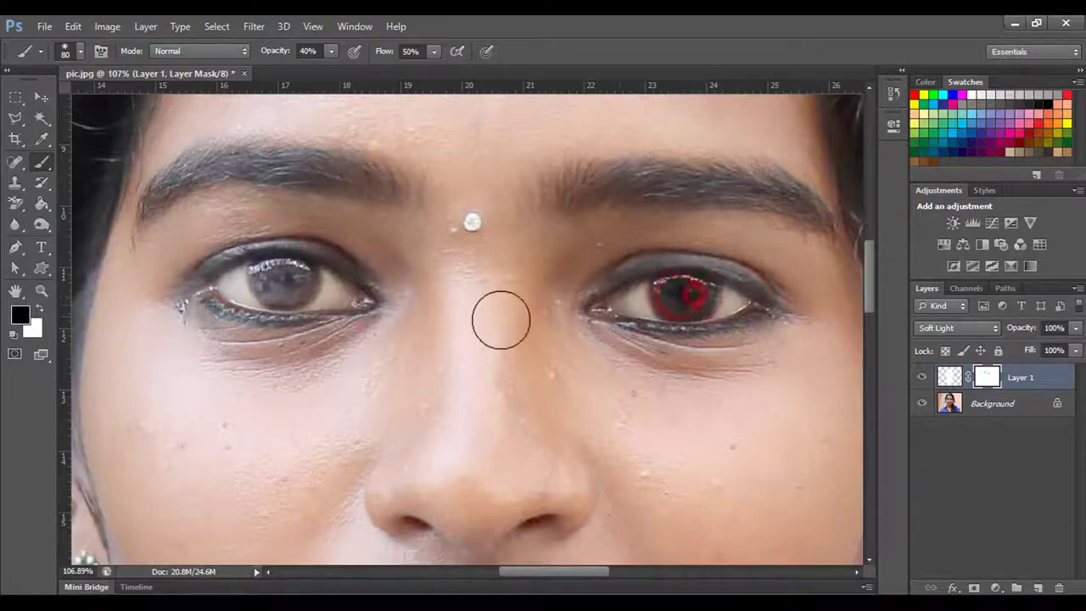
drag(273, 284, 293, 283)
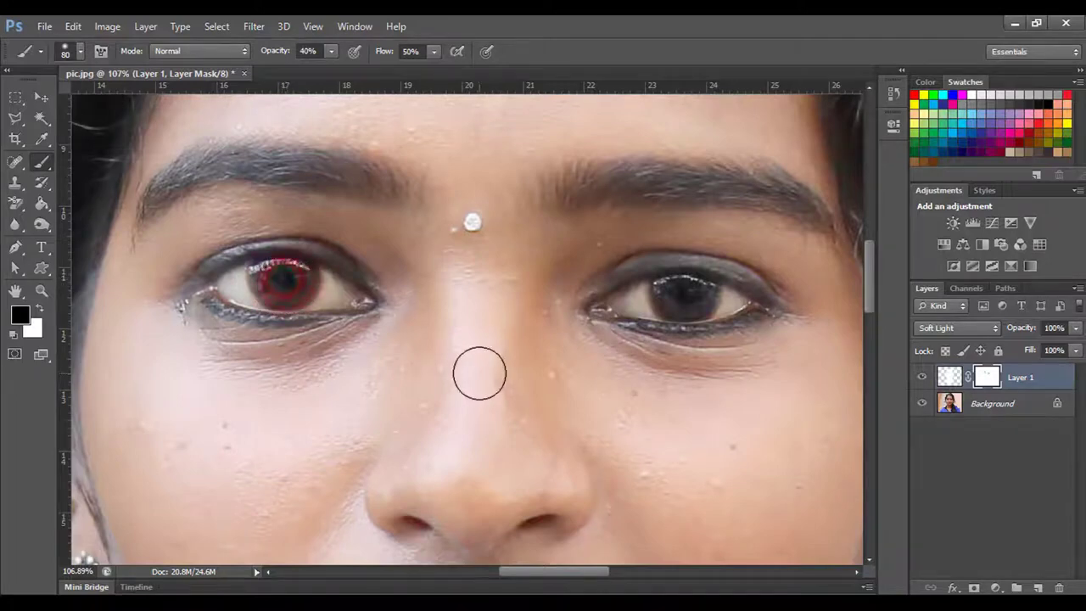
- Add a Brightness/Contrast adjustment layer above Layer 1 with brightness -5 and slightly raised contrast
scroll(478, 371, down, 5)
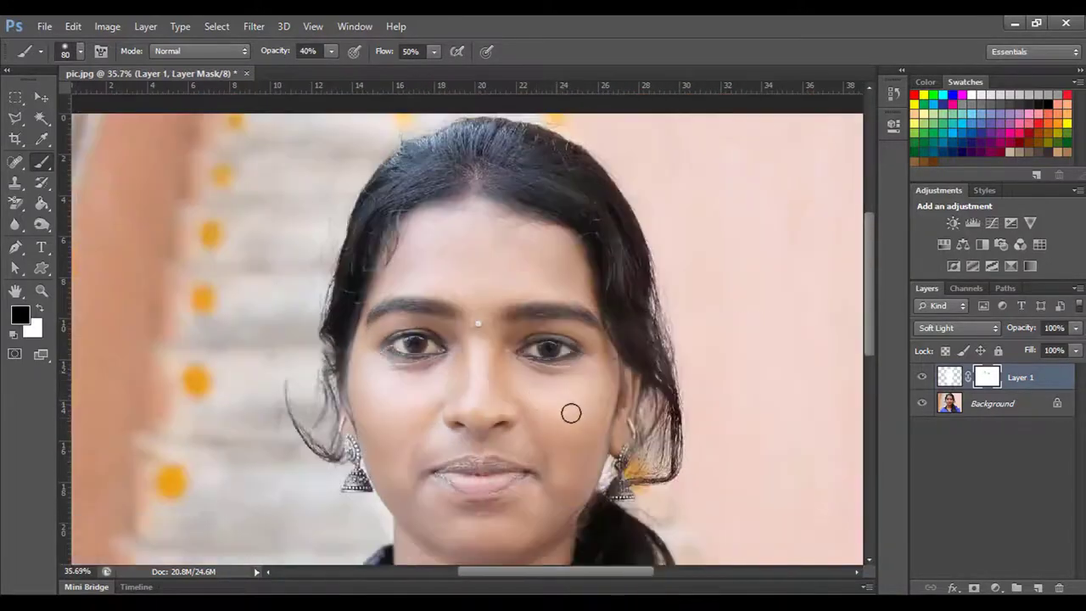
drag(585, 427, 584, 320)
scroll(586, 322, down, 3)
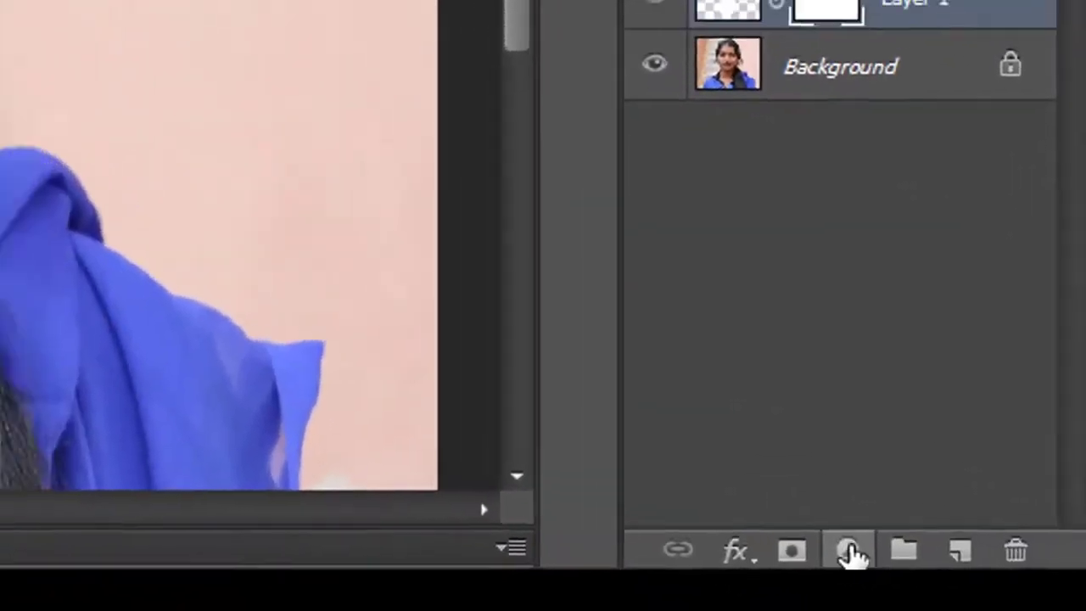
click(850, 553)
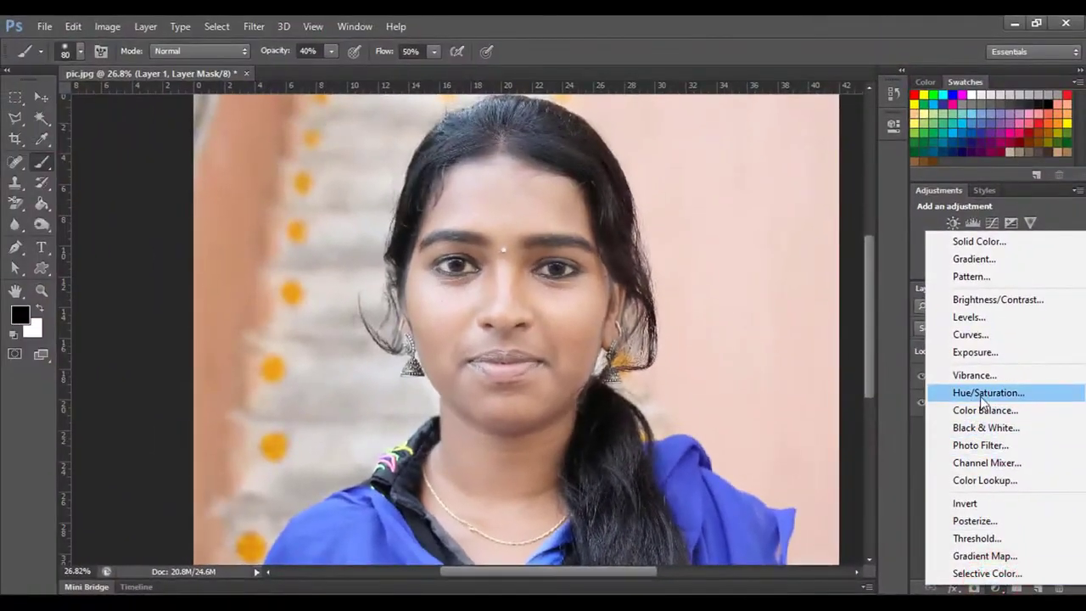
click(1009, 302)
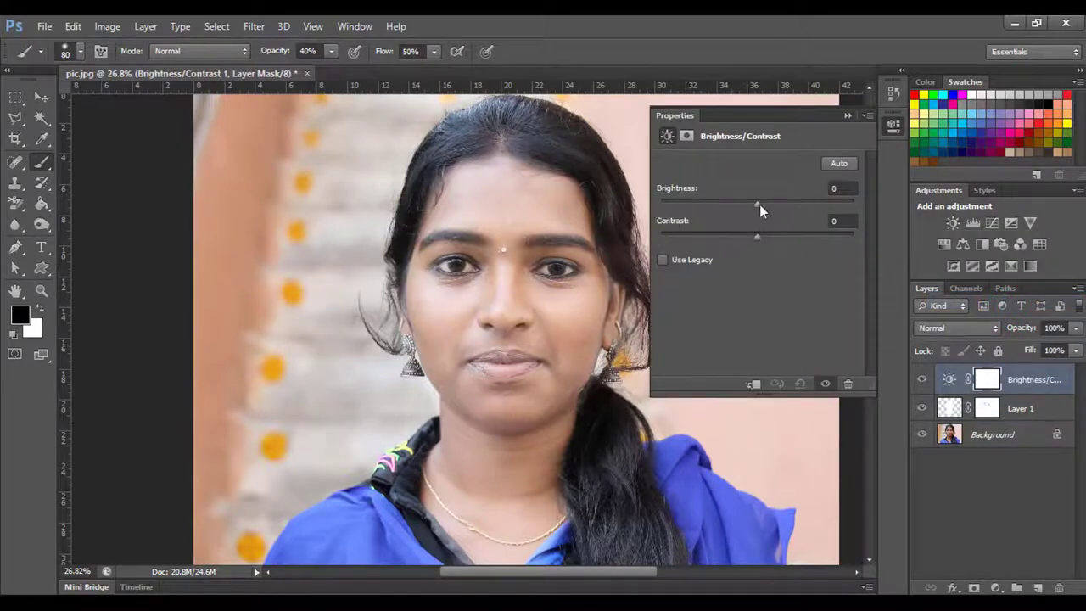
drag(757, 206, 752, 203)
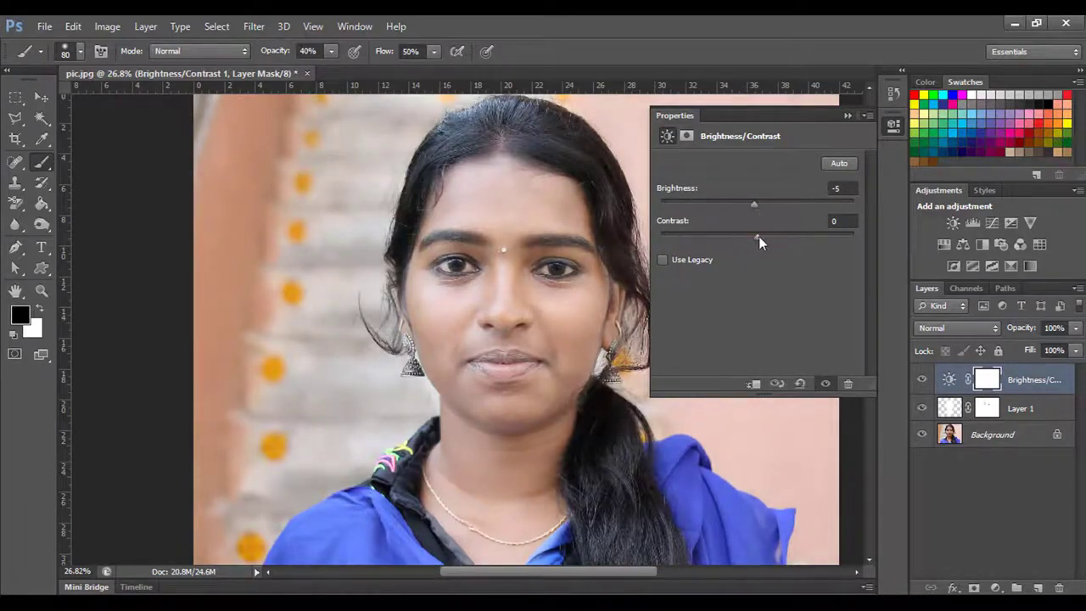
drag(758, 236, 766, 236)
click(846, 117)
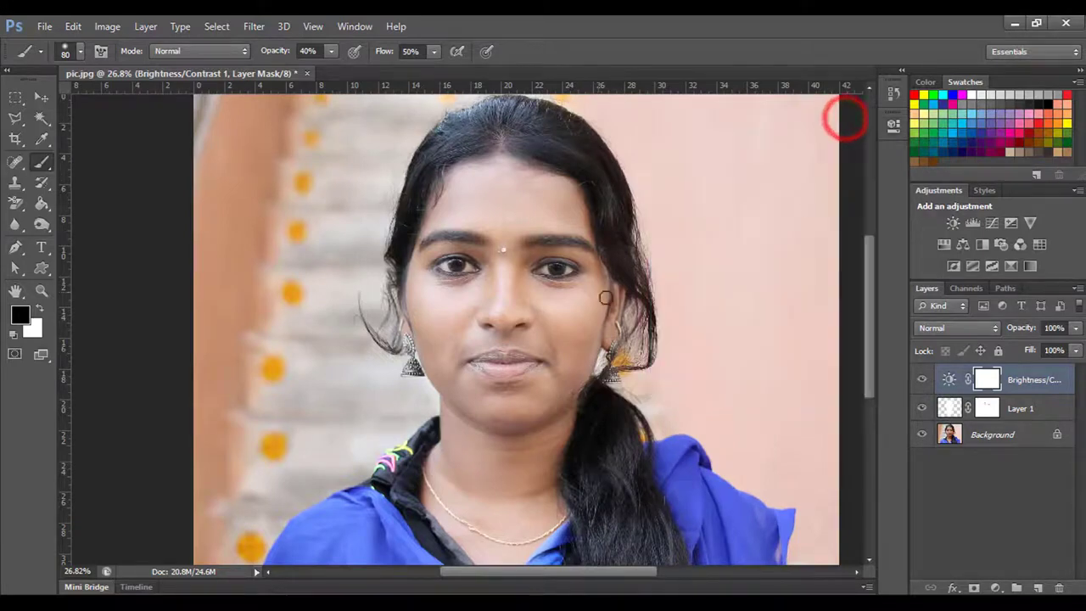
- Merge the Brightness/Contrast adjustment, Layer 1 and Background into a single layer
ctrl+click(1017, 411)
ctrl+click(999, 435)
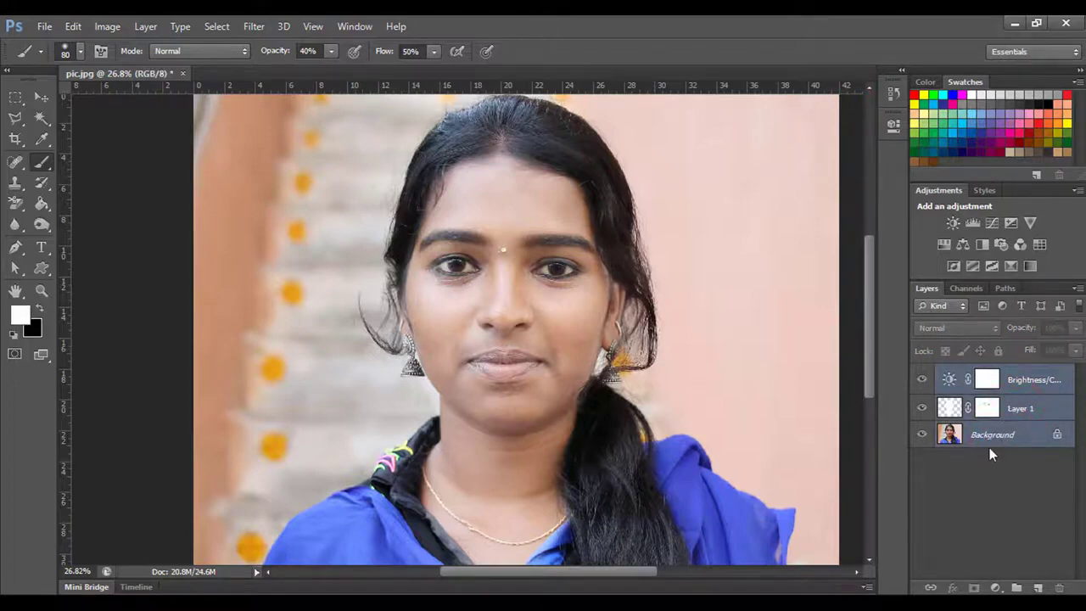
right_click(1017, 408)
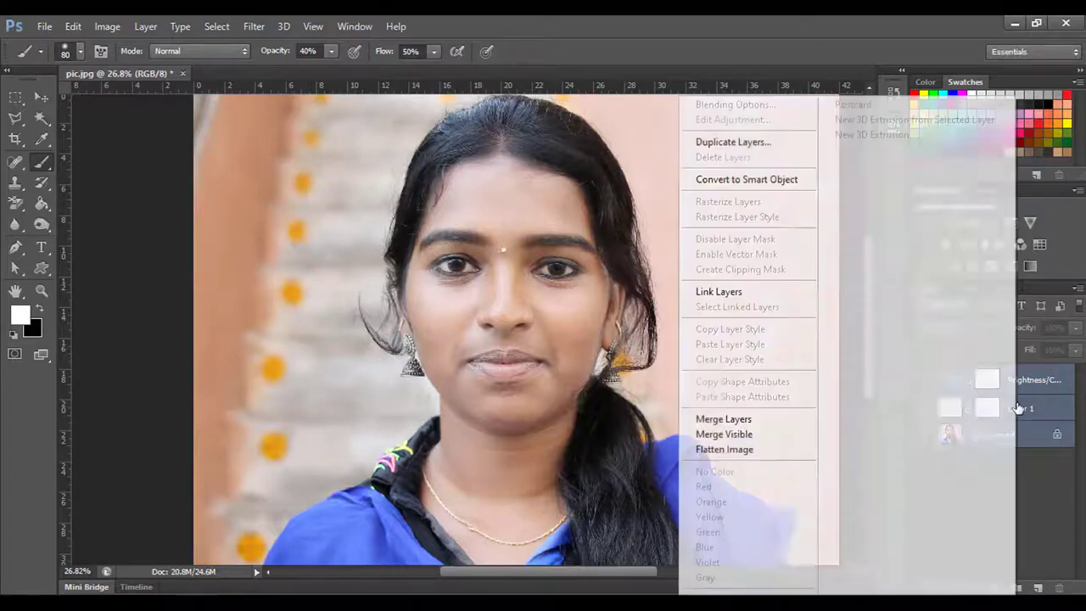
click(736, 421)
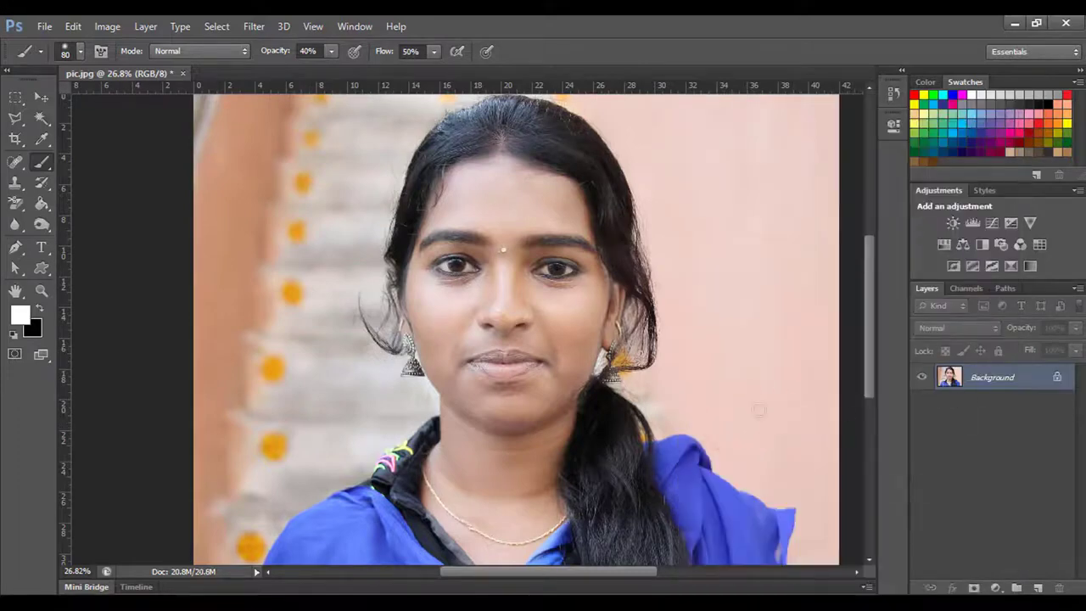
- Add a new empty layer above the Background and set the foreground color to magenta cc1ff1
scroll(618, 368, down, 3)
scroll(620, 368, up, 5)
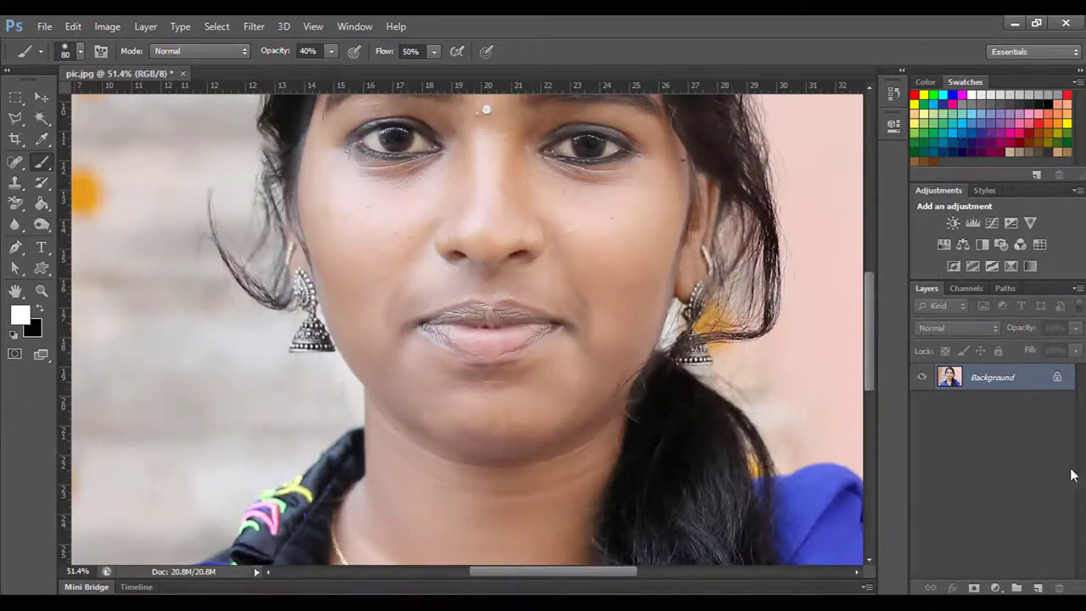
click(1038, 587)
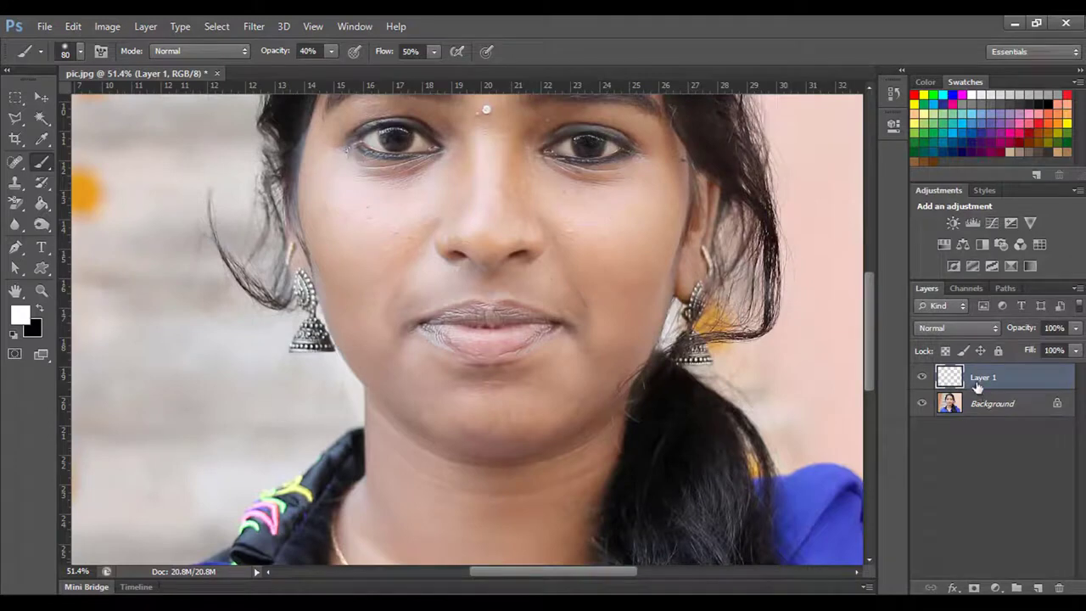
click(22, 316)
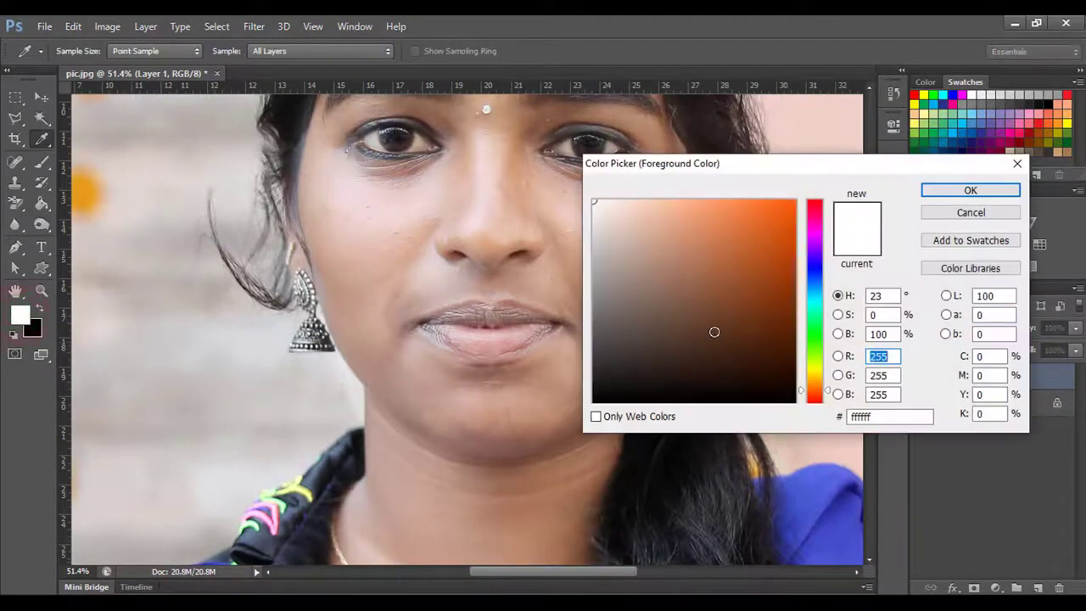
click(821, 240)
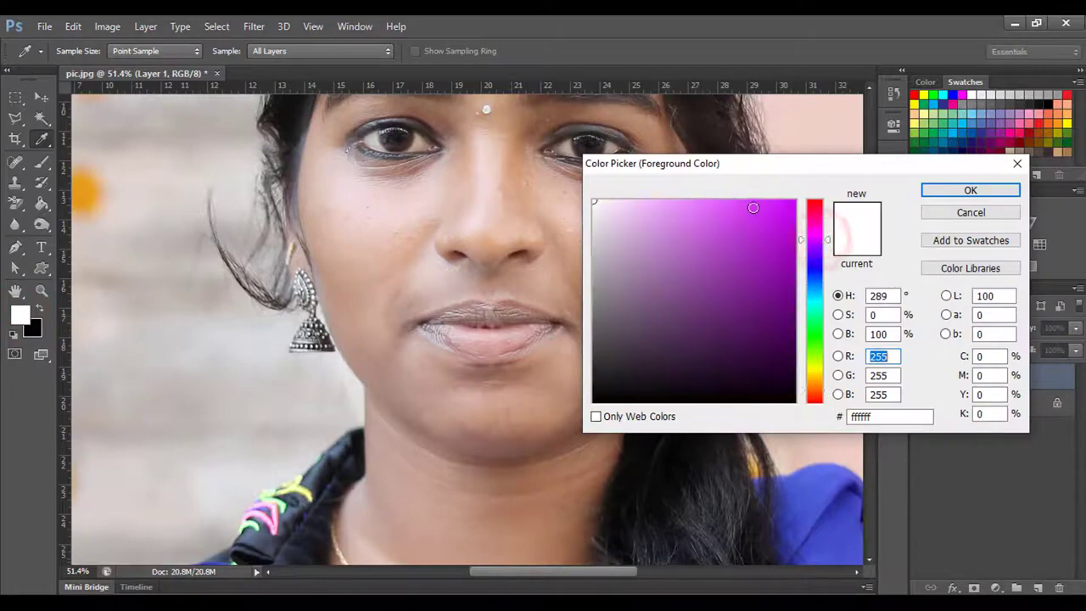
click(769, 210)
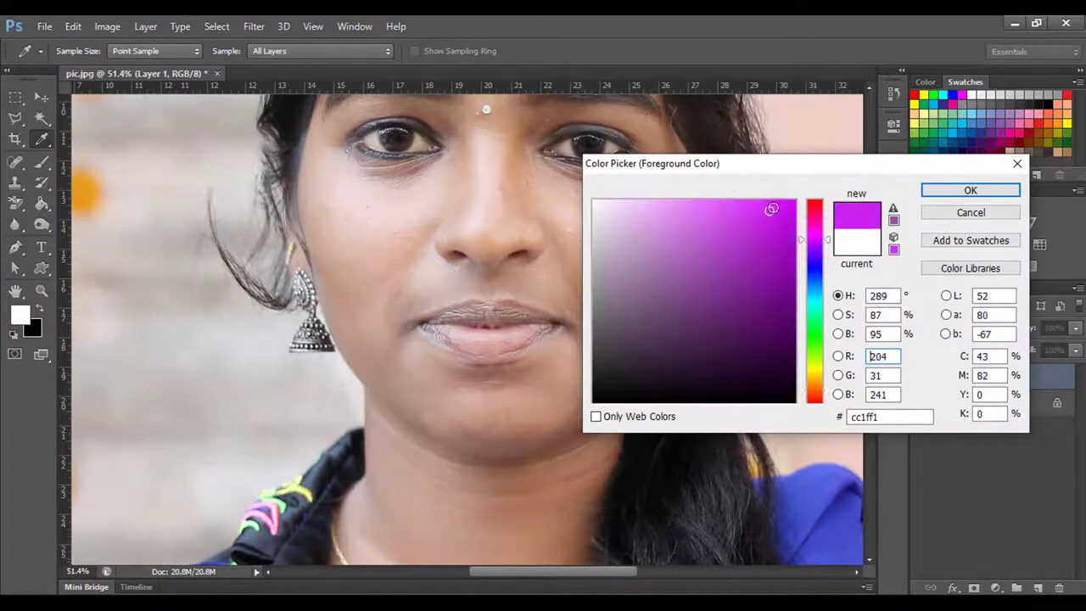
click(976, 189)
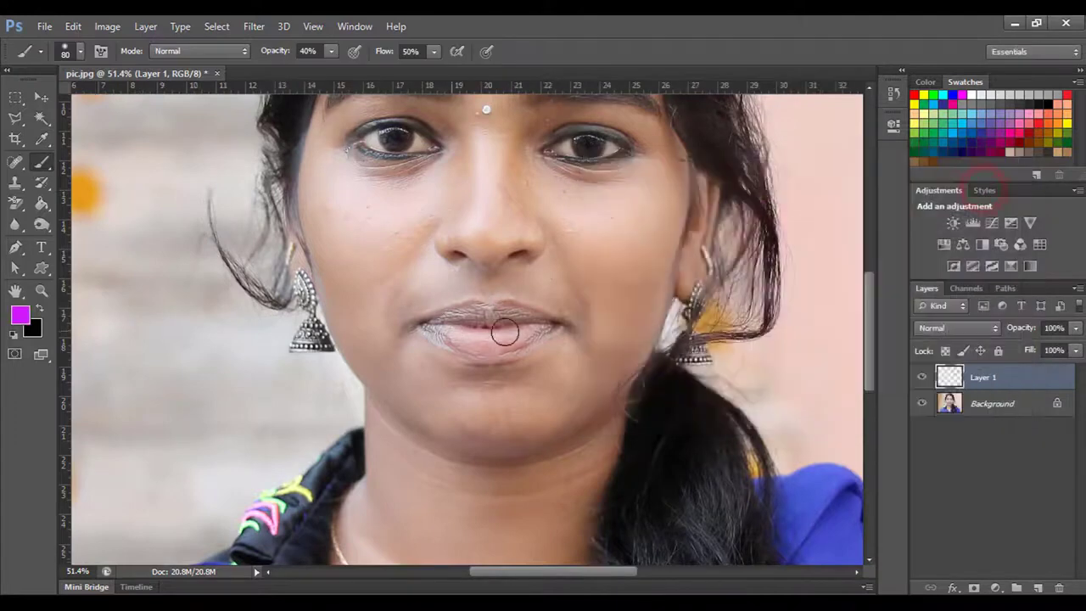
- Paint the woman's lips solid magenta on Layer 1 with a 40 px brush at 100% opacity and 100% flow
scroll(409, 395, up, 5)
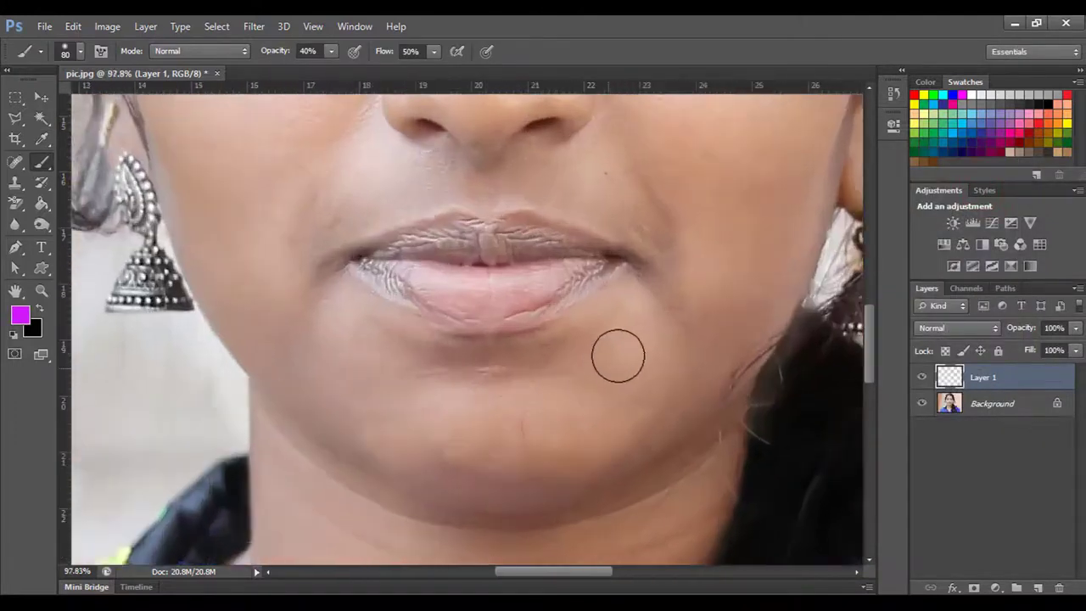
drag(641, 338, 587, 418)
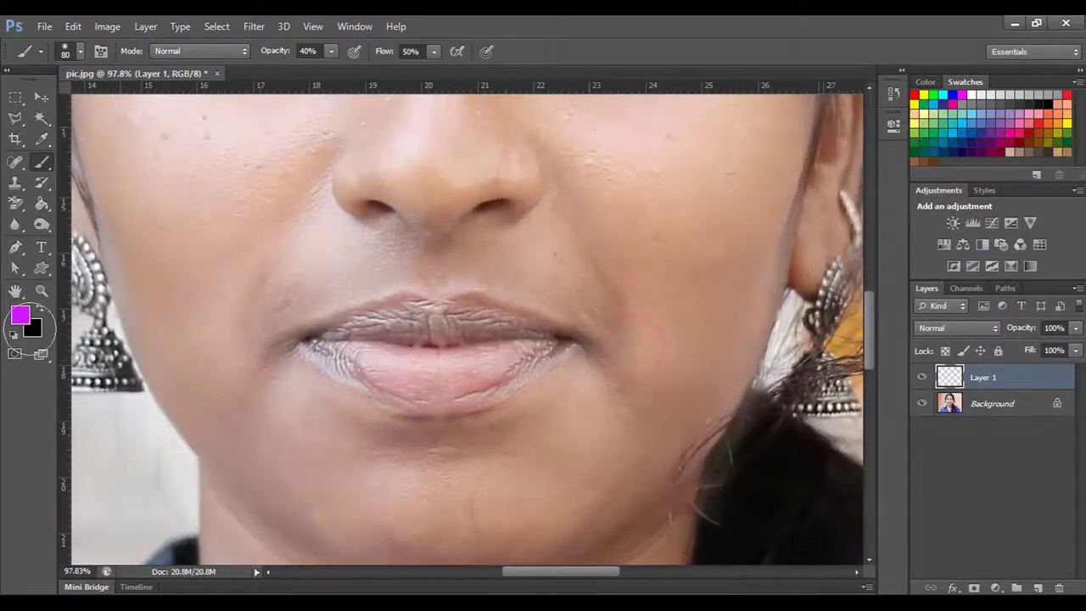
click(331, 52)
click(435, 52)
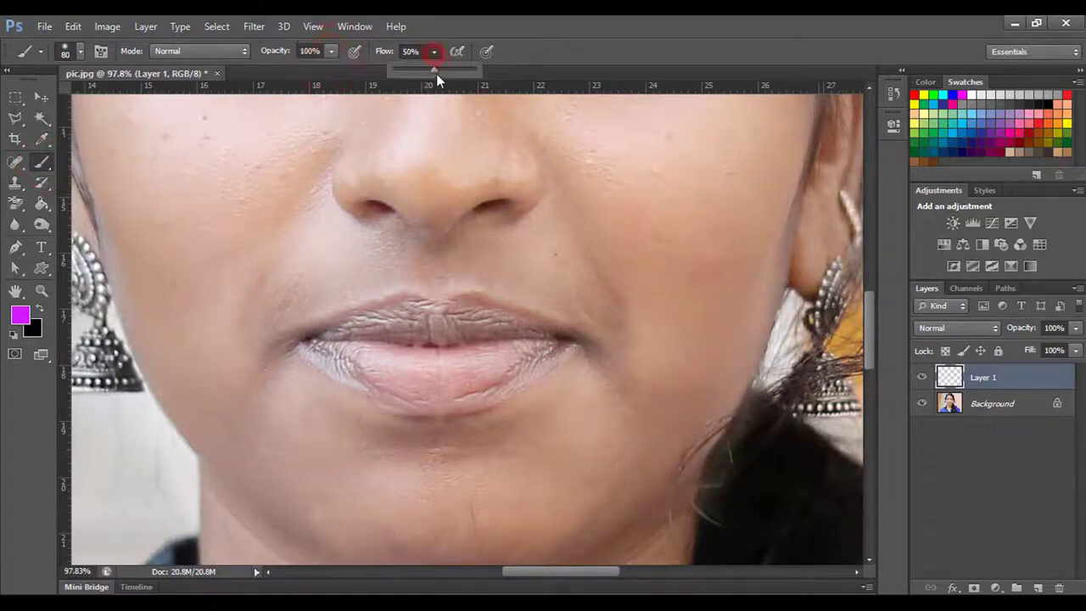
drag(436, 68, 521, 71)
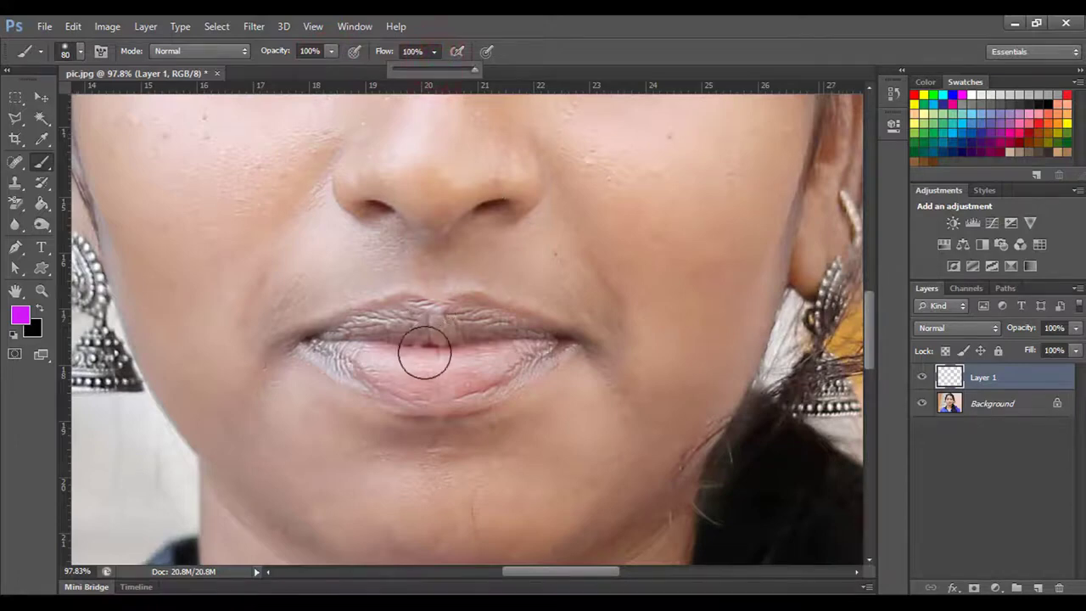
key(bracketleft)
key(bracketleft)
key(bracketleft)
key(bracketleft)
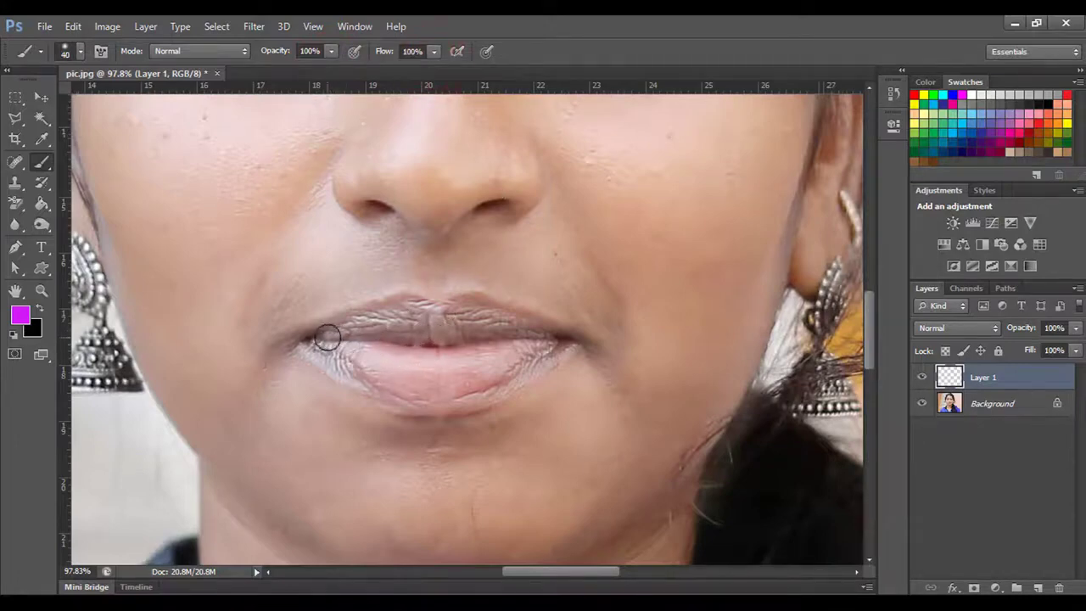
mouse_move(312, 342)
mouse_down()
mouse_move(392, 310)
mouse_move(440, 318)
mouse_move(479, 308)
mouse_move(565, 341)
mouse_move(472, 398)
mouse_move(407, 402)
mouse_move(302, 348)
mouse_move(395, 399)
mouse_move(379, 364)
mouse_move(343, 339)
mouse_move(514, 327)
mouse_move(537, 345)
mouse_move(397, 370)
mouse_move(392, 354)
mouse_move(336, 347)
mouse_move(405, 379)
mouse_move(456, 384)
mouse_move(408, 385)
mouse_move(502, 363)
mouse_move(436, 353)
mouse_move(578, 346)
mouse_move(507, 364)
mouse_move(285, 346)
mouse_move(489, 361)
mouse_up()
- Try the Multiply blend mode on the magenta lip layer and check how it looks on the portrait
scroll(489, 361, down, 5)
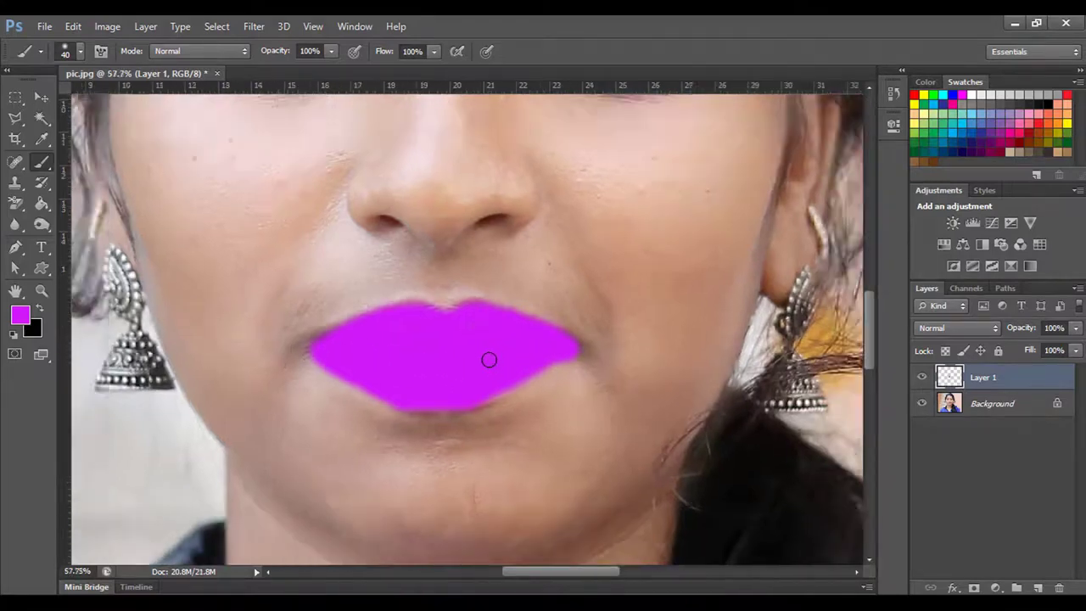
click(965, 332)
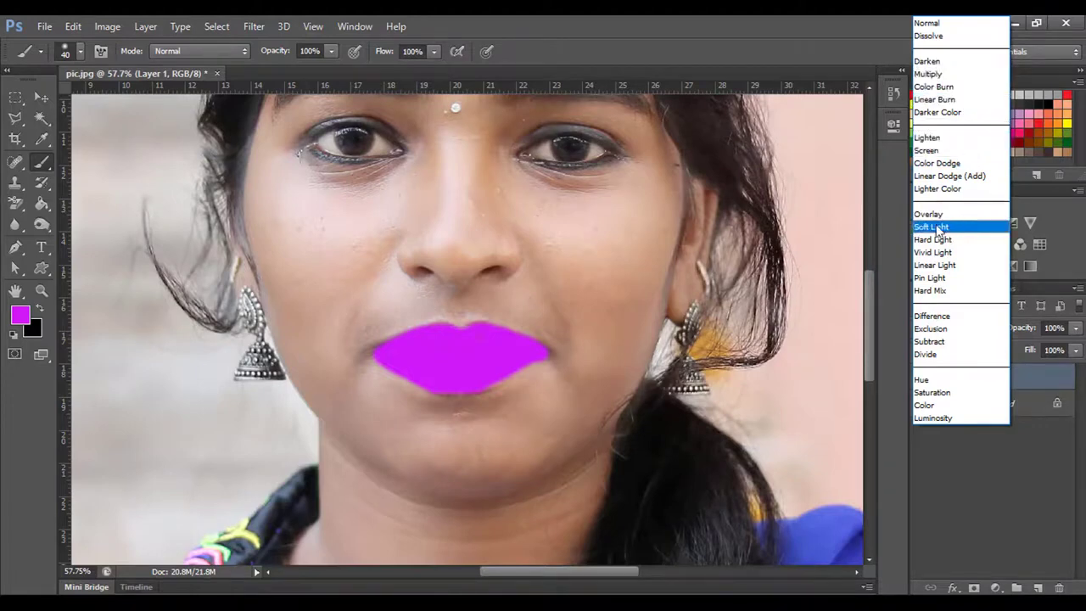
click(943, 76)
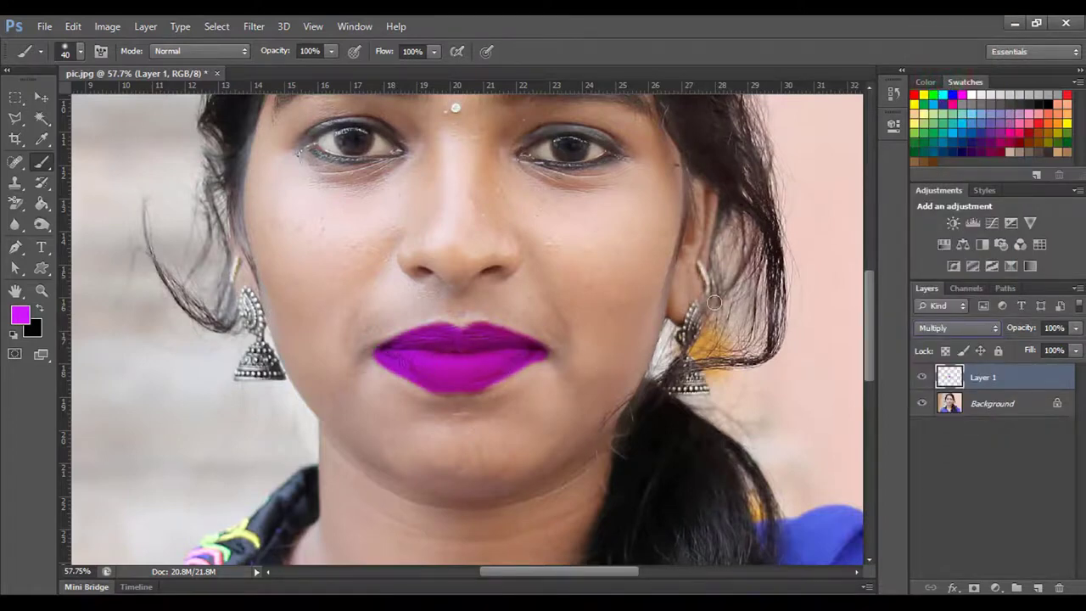
drag(739, 283, 709, 357)
scroll(709, 361, down, 4)
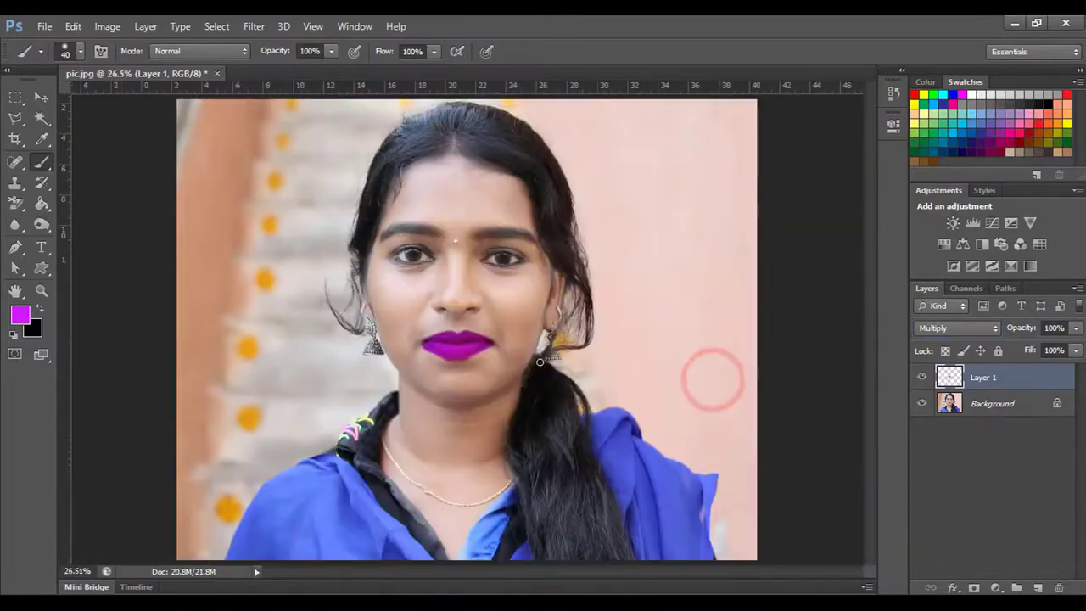
scroll(539, 362, up, 2)
scroll(539, 362, up, 3)
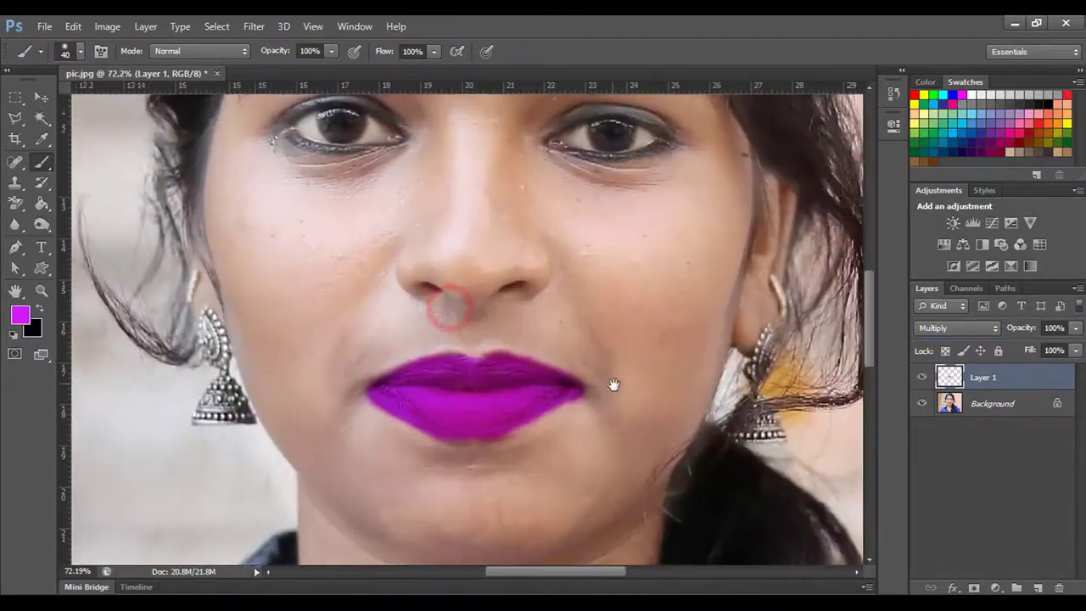
- Set the magenta lip layer's blend mode to Soft Light and review the lips up close and in the full portrait
click(958, 329)
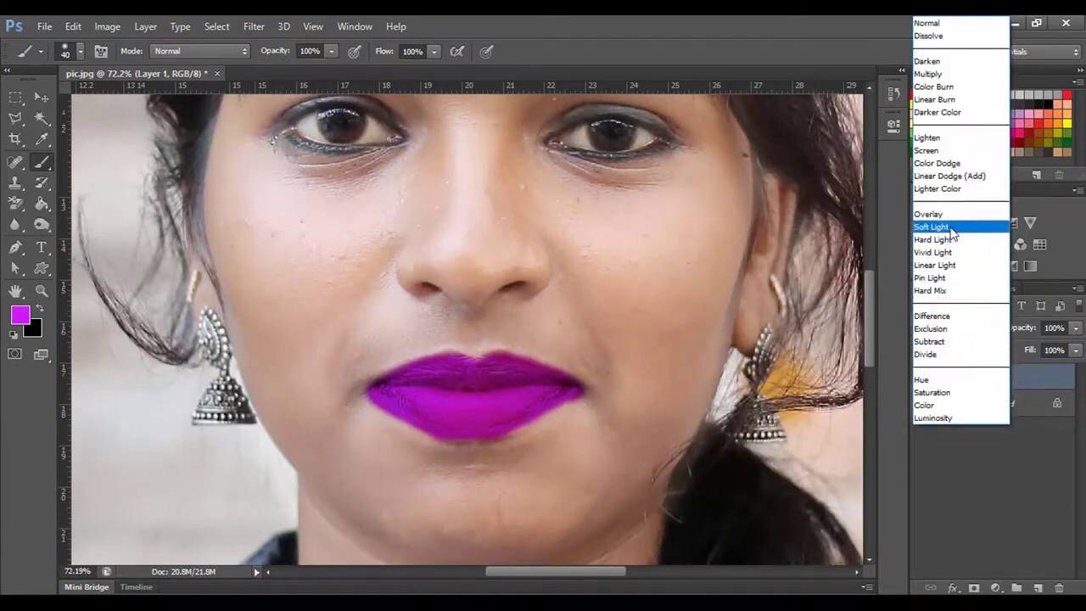
click(952, 229)
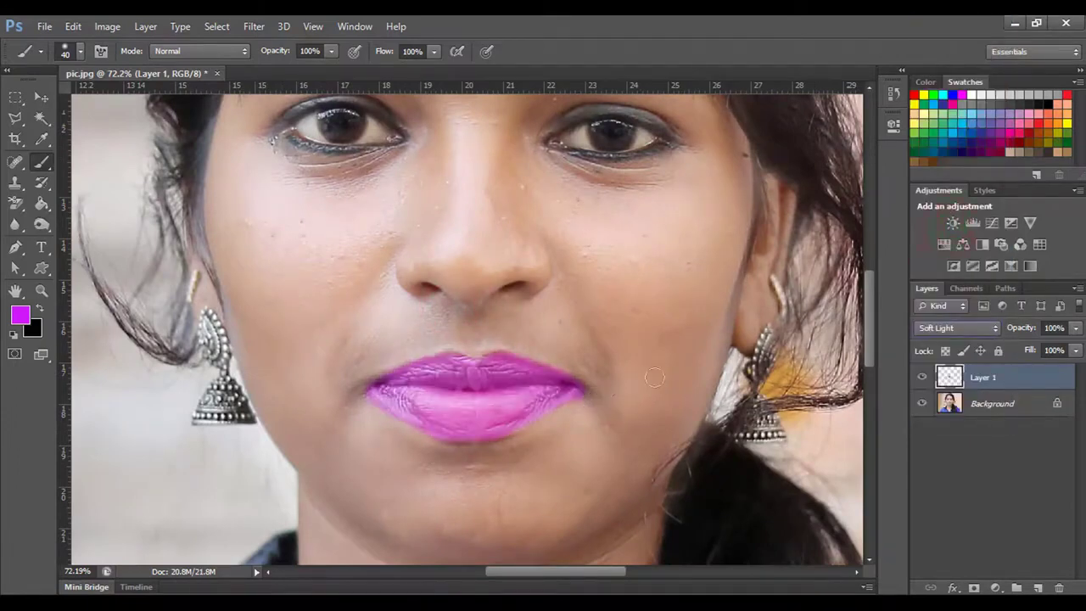
scroll(766, 339, down, 2)
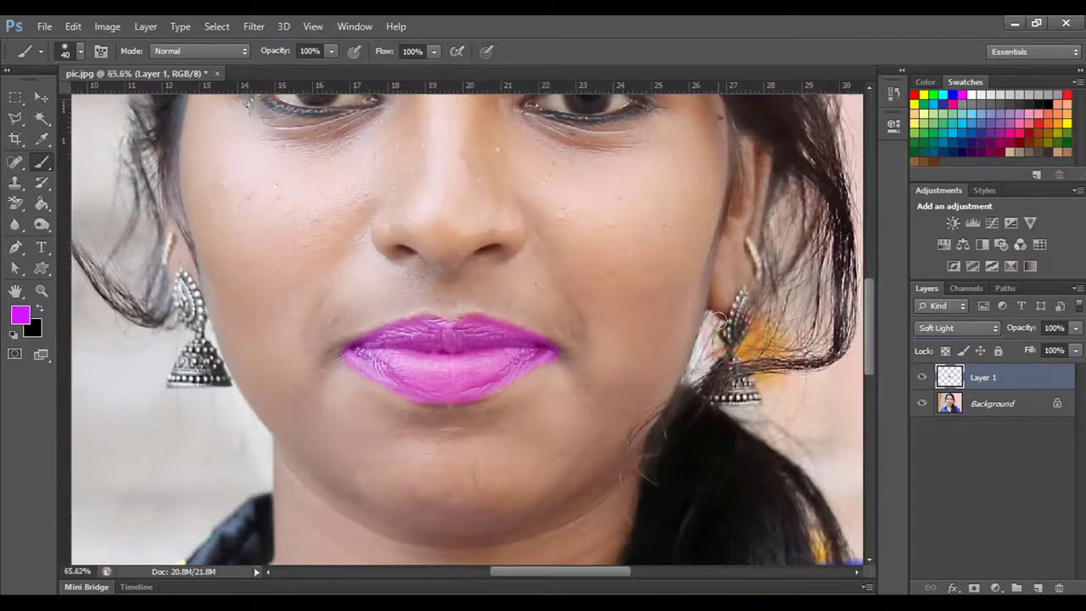
scroll(704, 322, down, 3)
scroll(688, 340, down, 3)
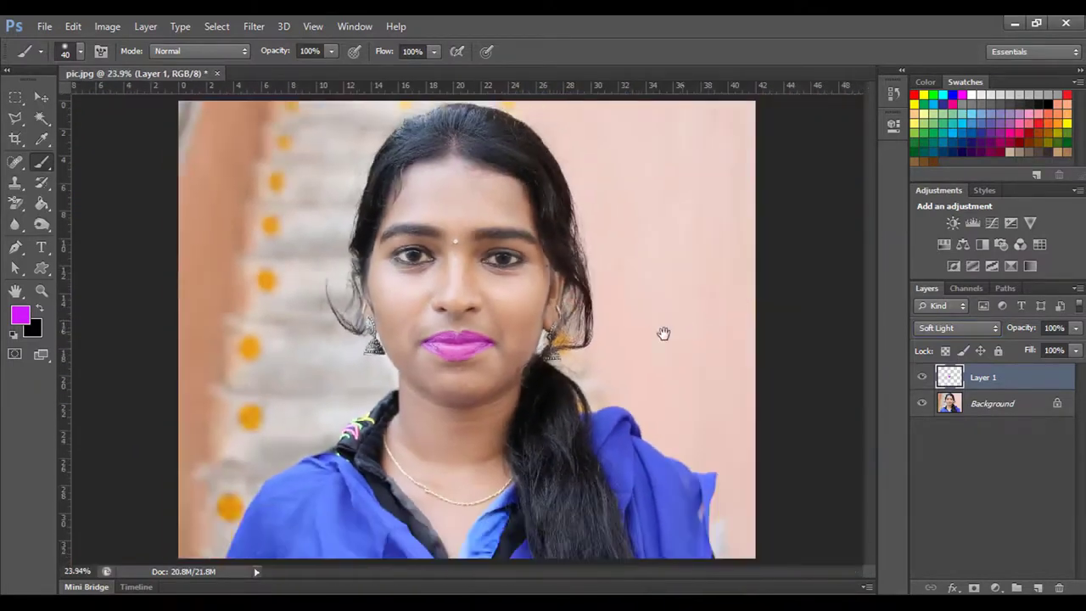
click(599, 330)
scroll(510, 339, up, 6)
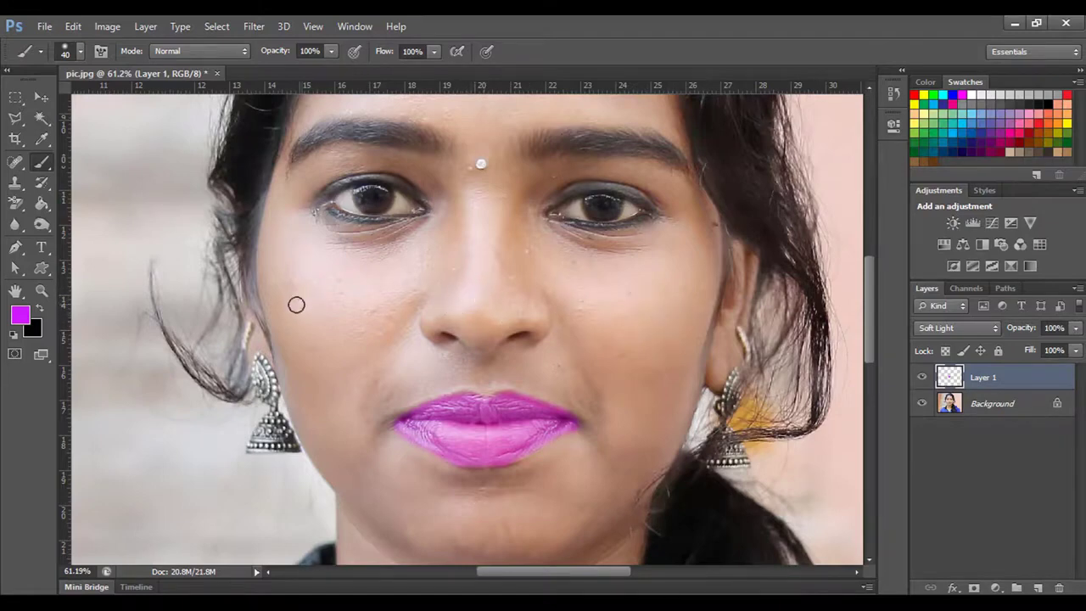
scroll(491, 327, down, 5)
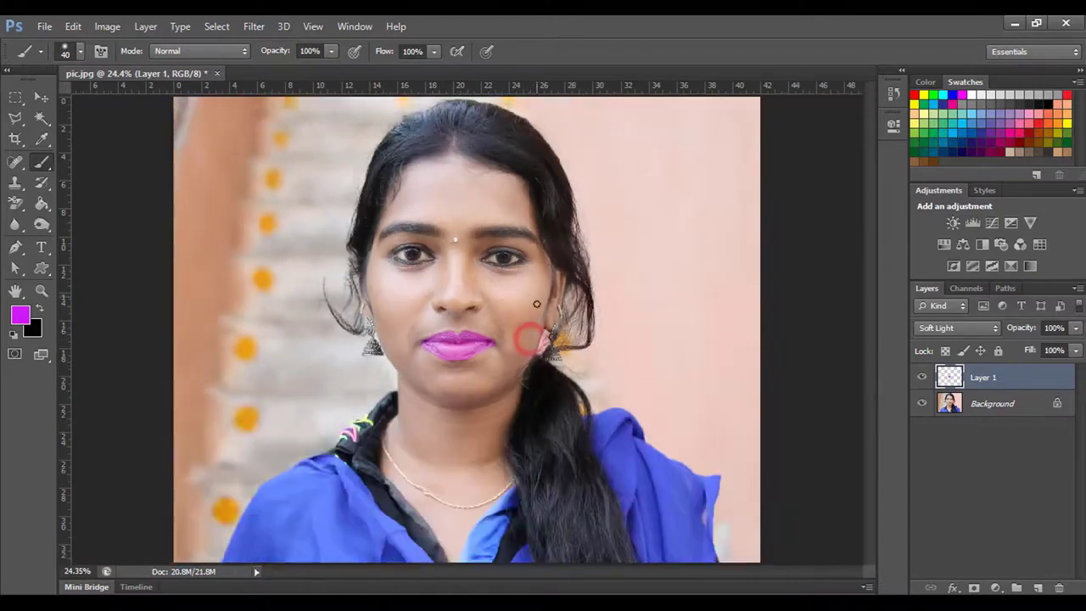
scroll(534, 331, down, 2)
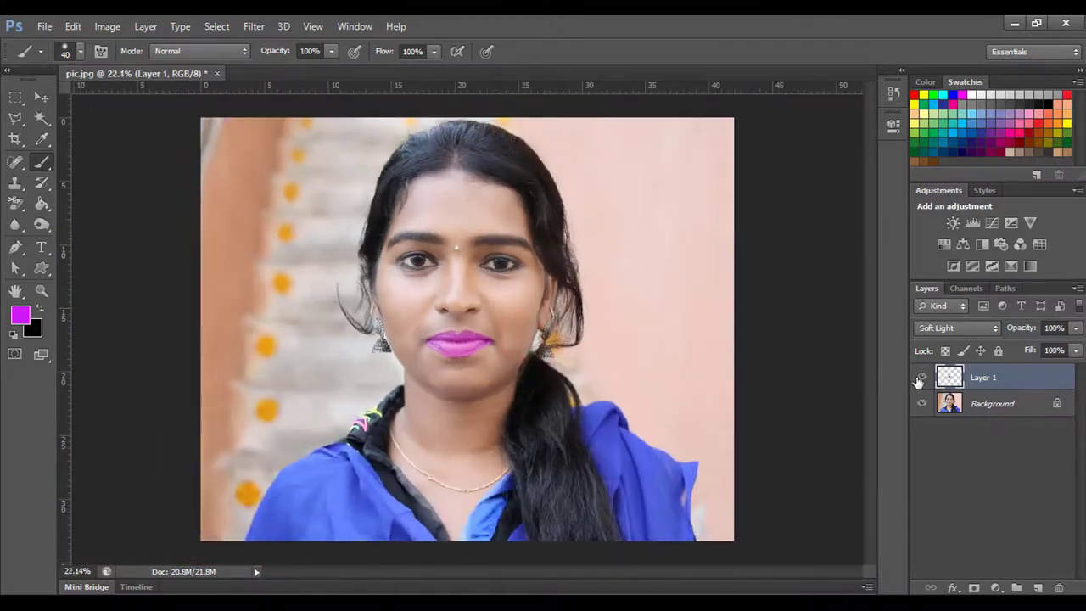